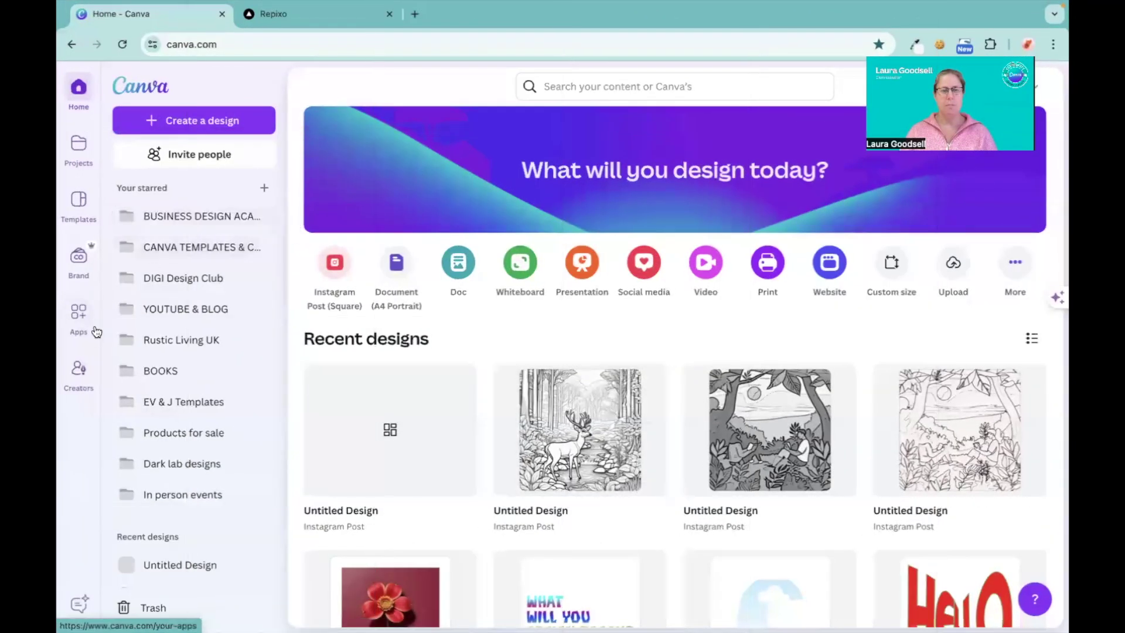
Search Canva's apps for 'CONFETTI' and open the Confetti app.
left_click(78, 313)
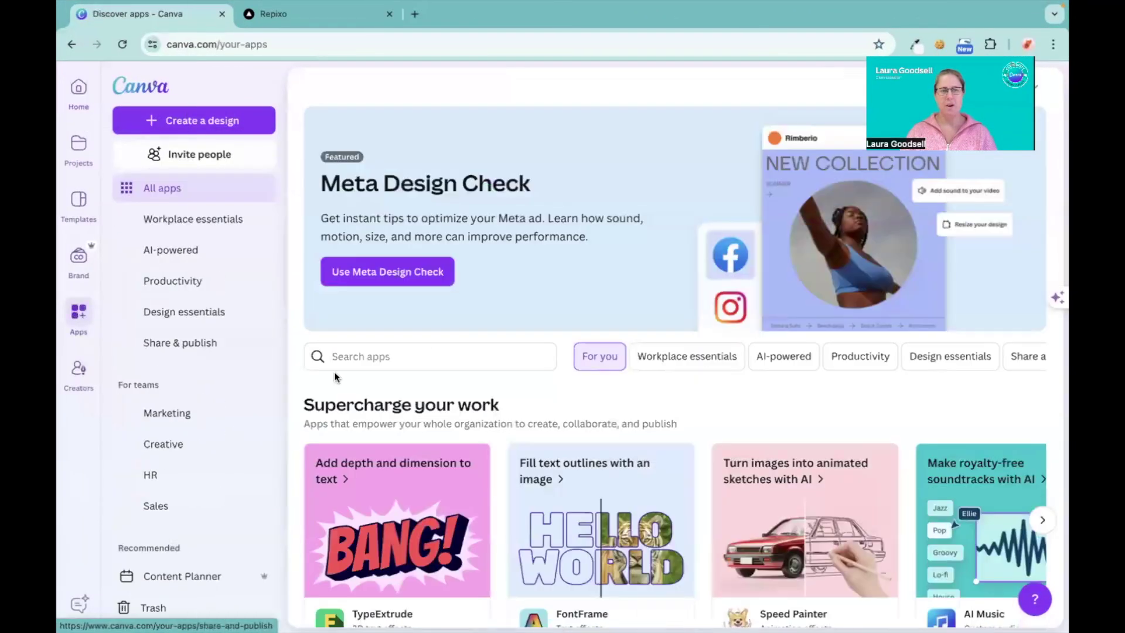
left_click(378, 360)
type("CON")
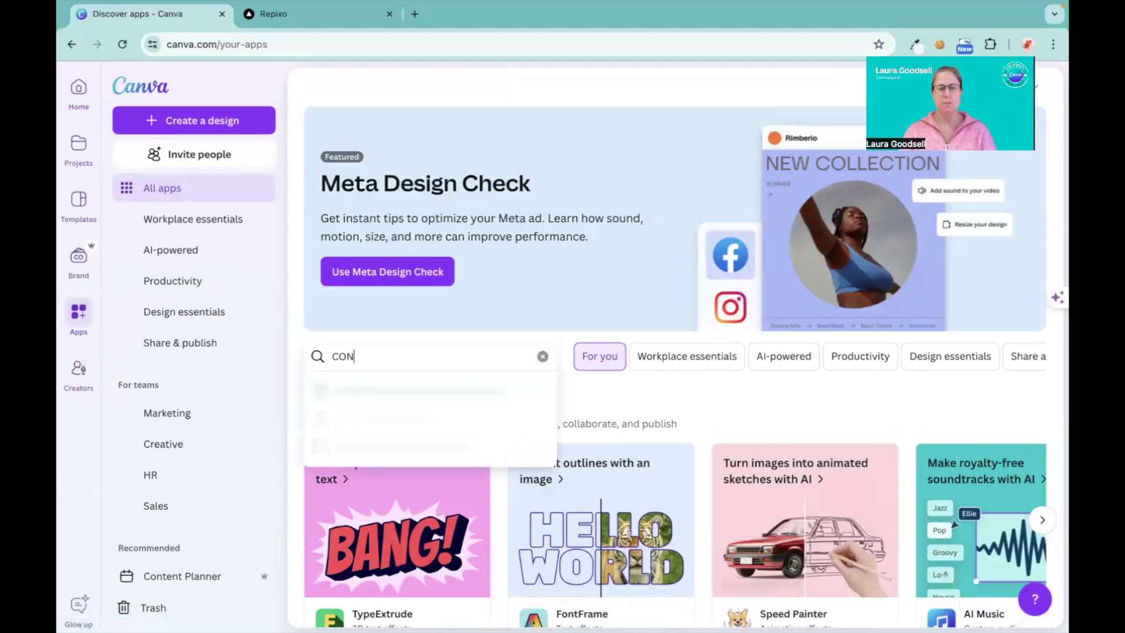
type("FETTI")
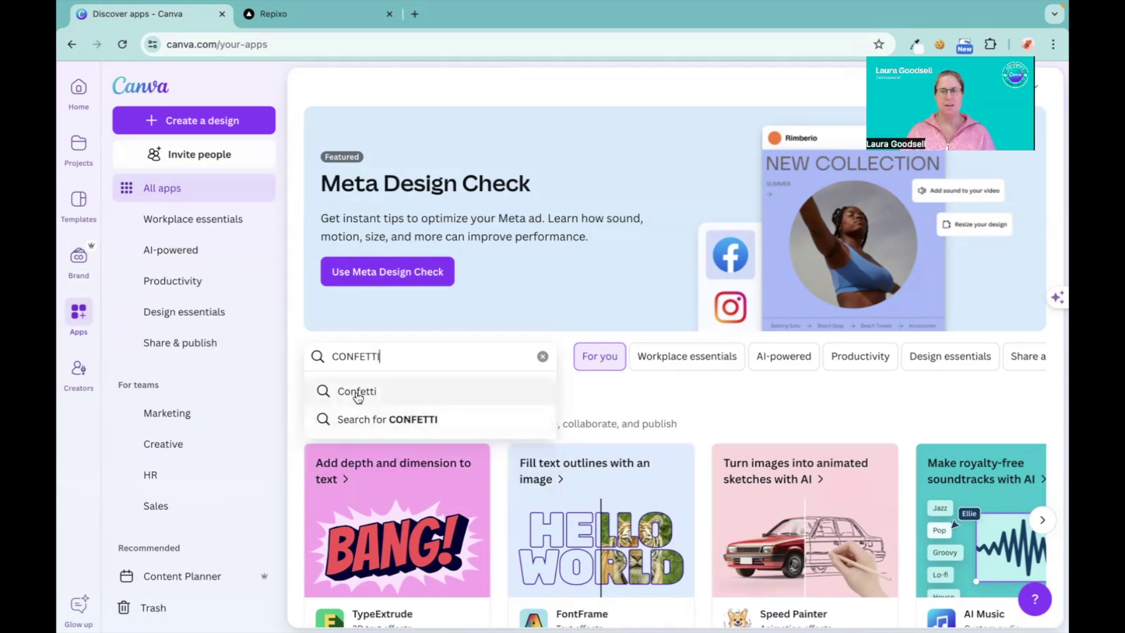
left_click(357, 392)
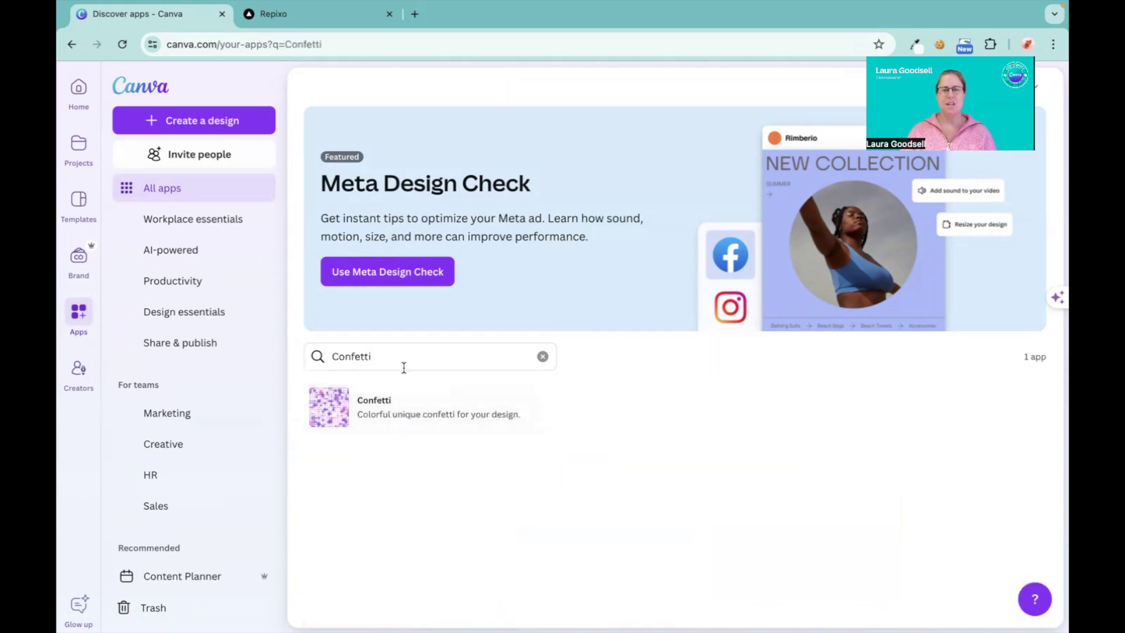
left_click(387, 417)
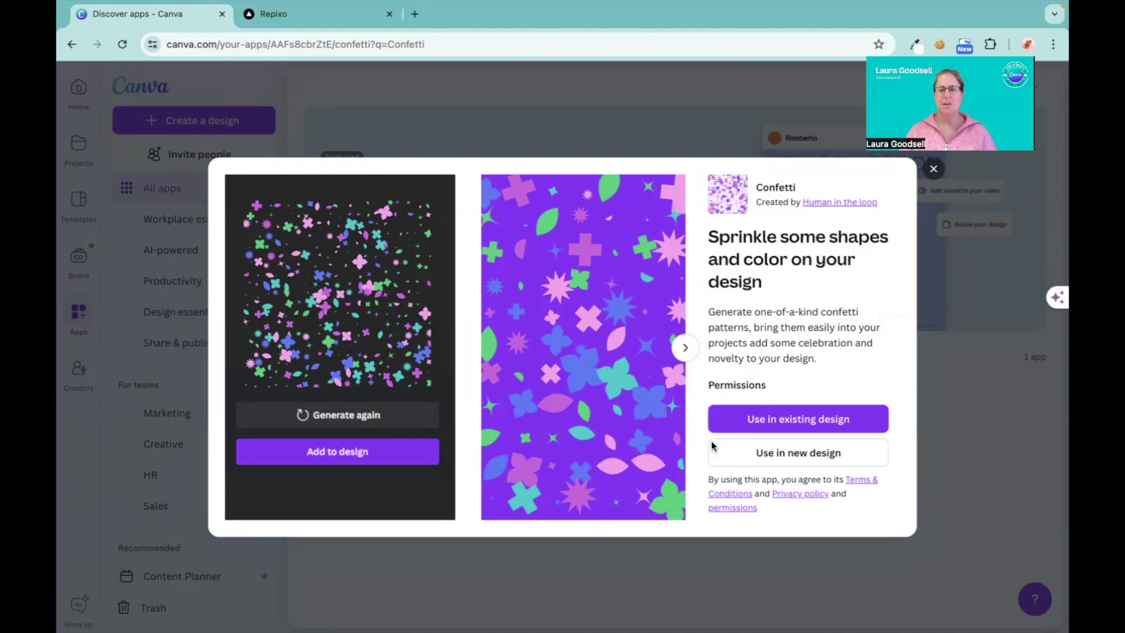
Start a new square Instagram Post design with the Confetti app.
left_click(819, 460)
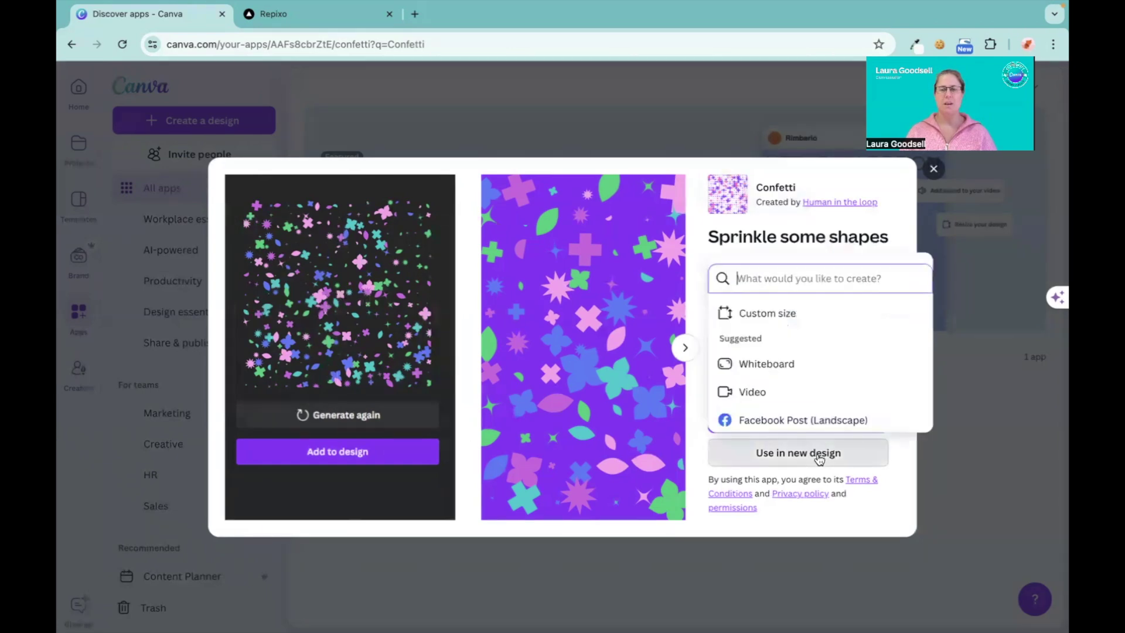
scroll(817, 402, "down", 2)
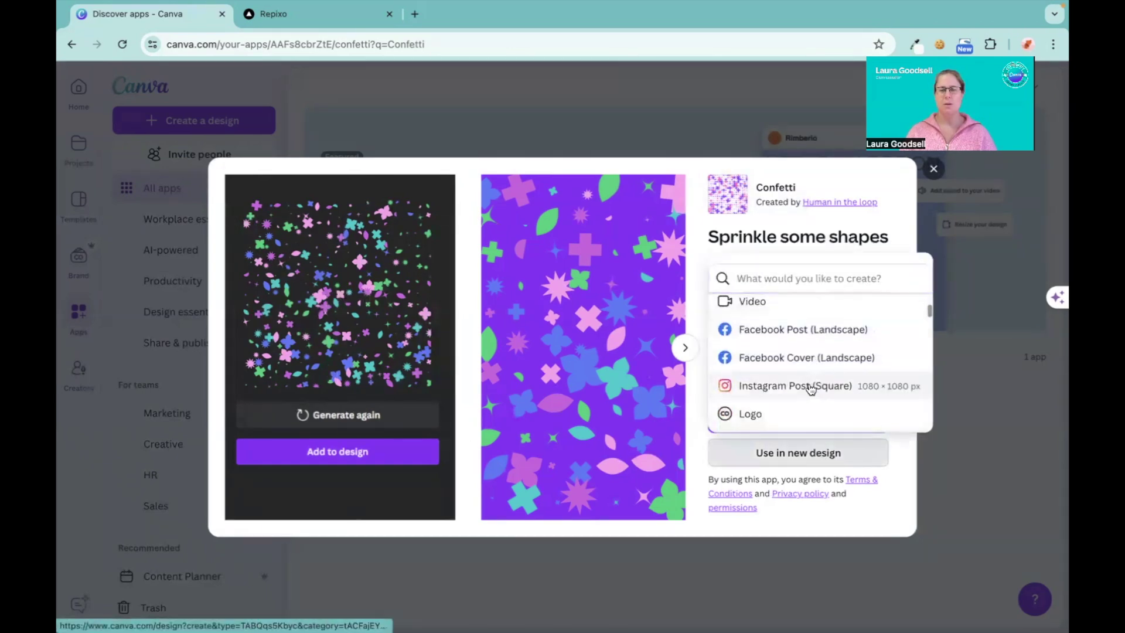
left_click(815, 386)
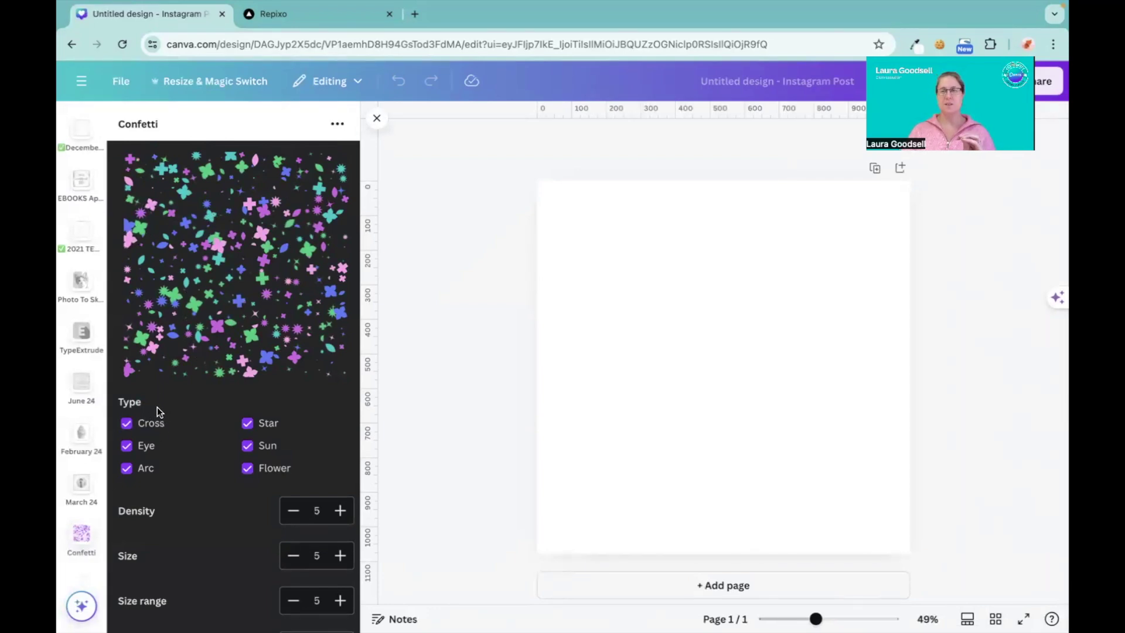
Preview single-shape confetti (flowers, suns, stars, crosses) by toggling the Type checkboxes.
left_click(126, 423)
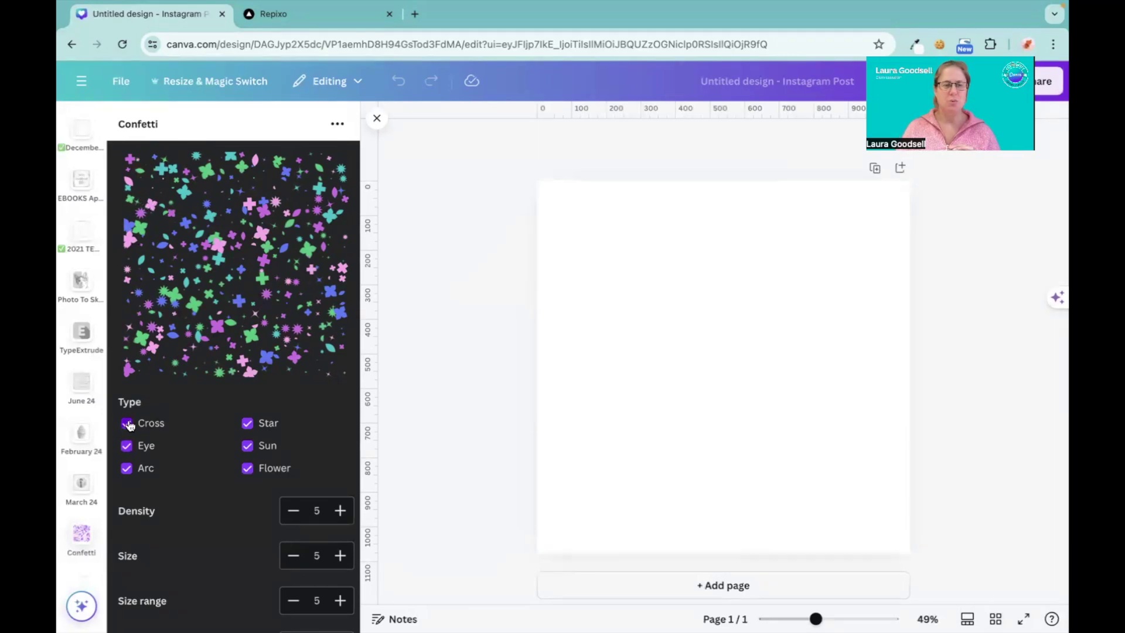
left_click(126, 445)
left_click(127, 468)
left_click(247, 423)
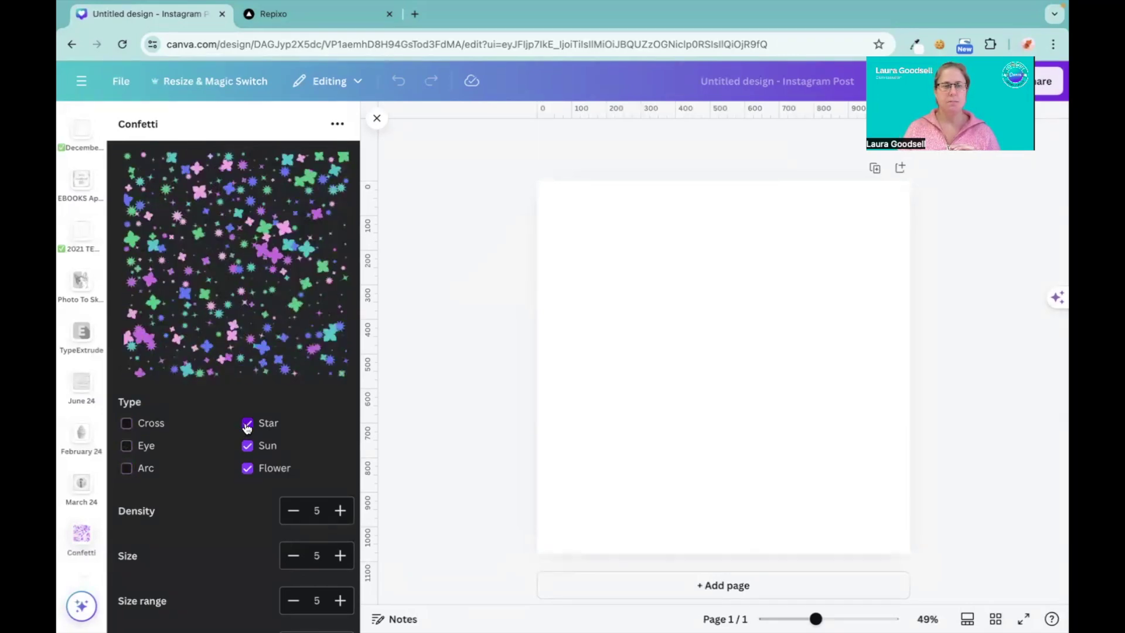
left_click(248, 446)
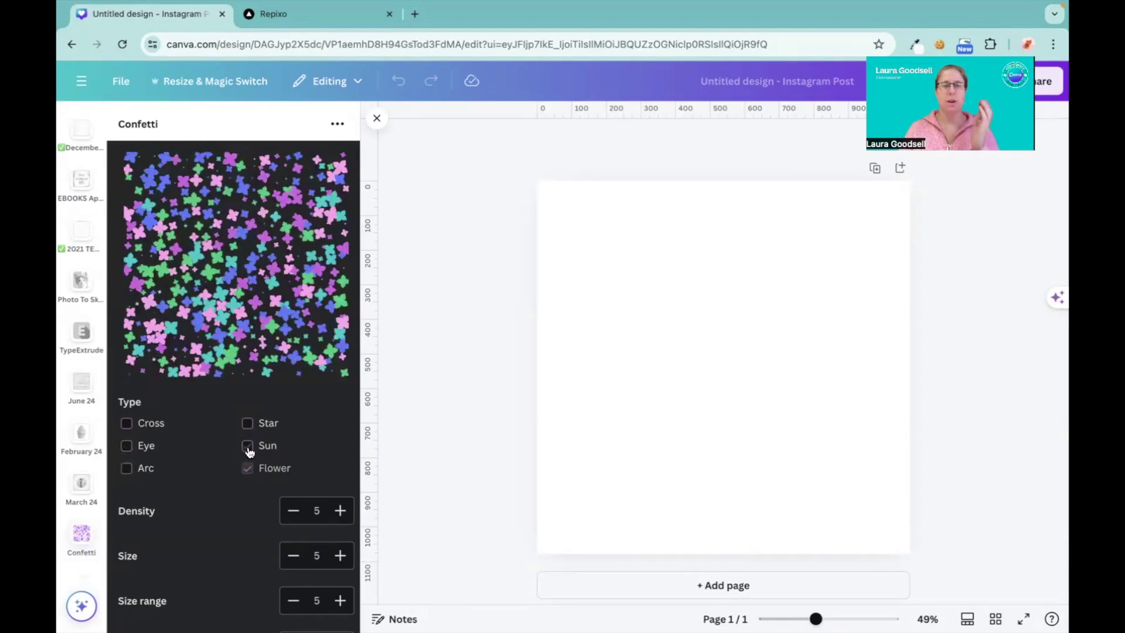
left_click(248, 446)
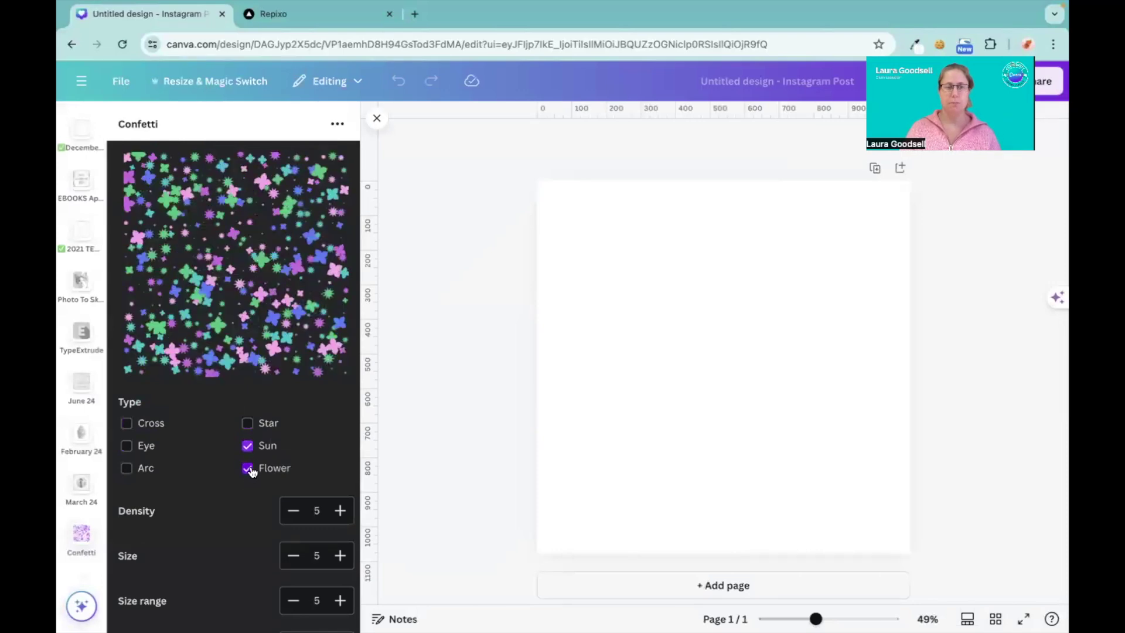
left_click(248, 469)
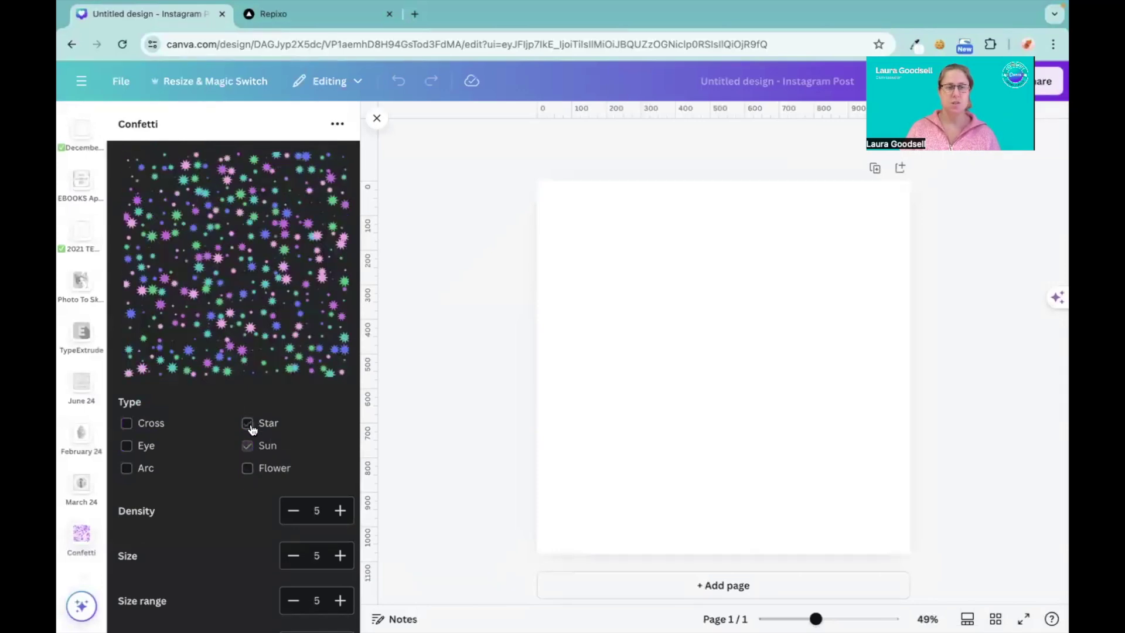
left_click(248, 423)
left_click(248, 445)
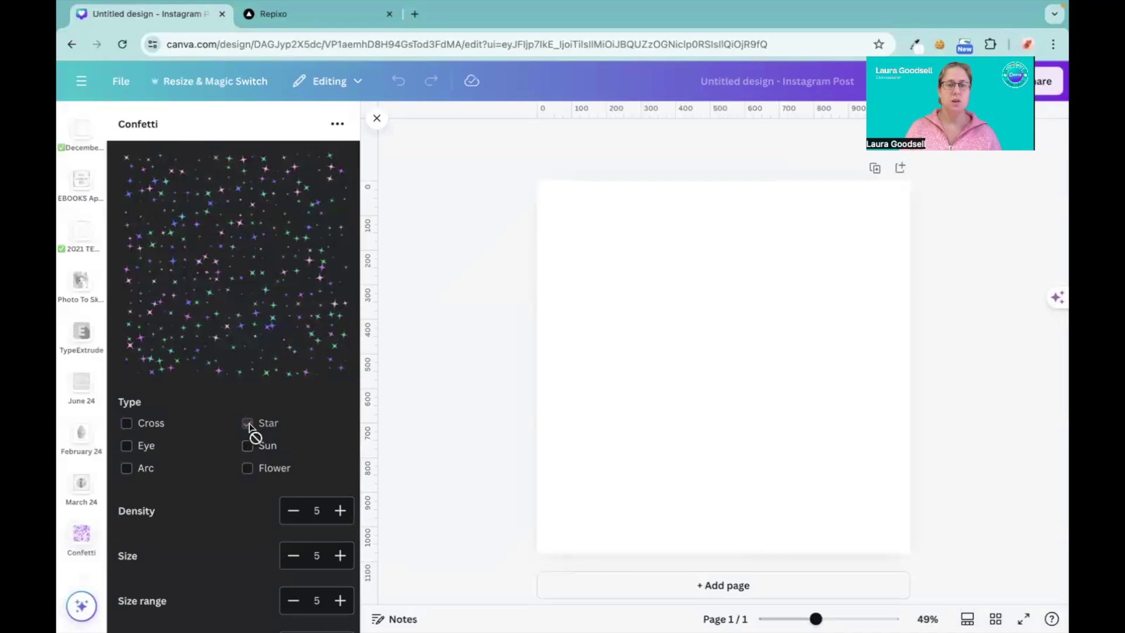
left_click(248, 446)
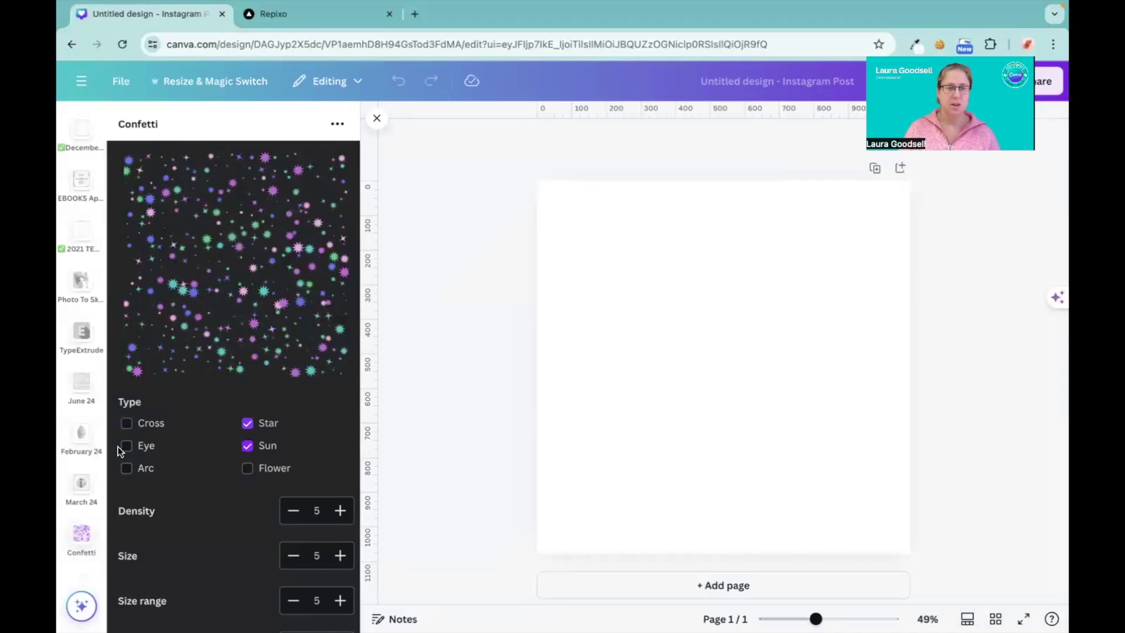
left_click(126, 424)
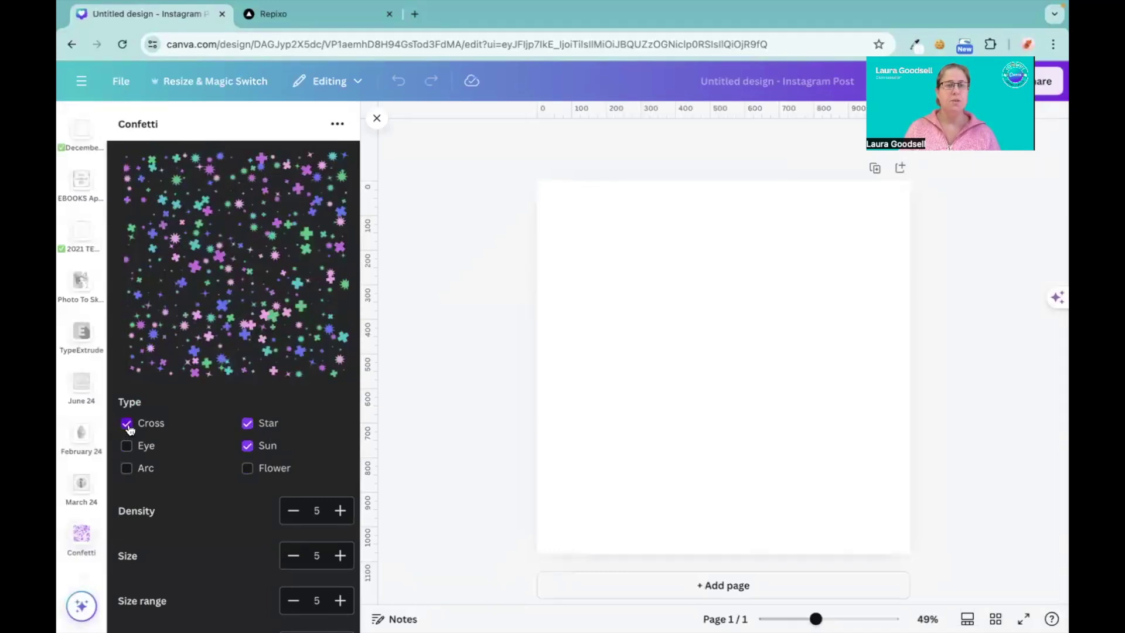
left_click(248, 423)
left_click(248, 446)
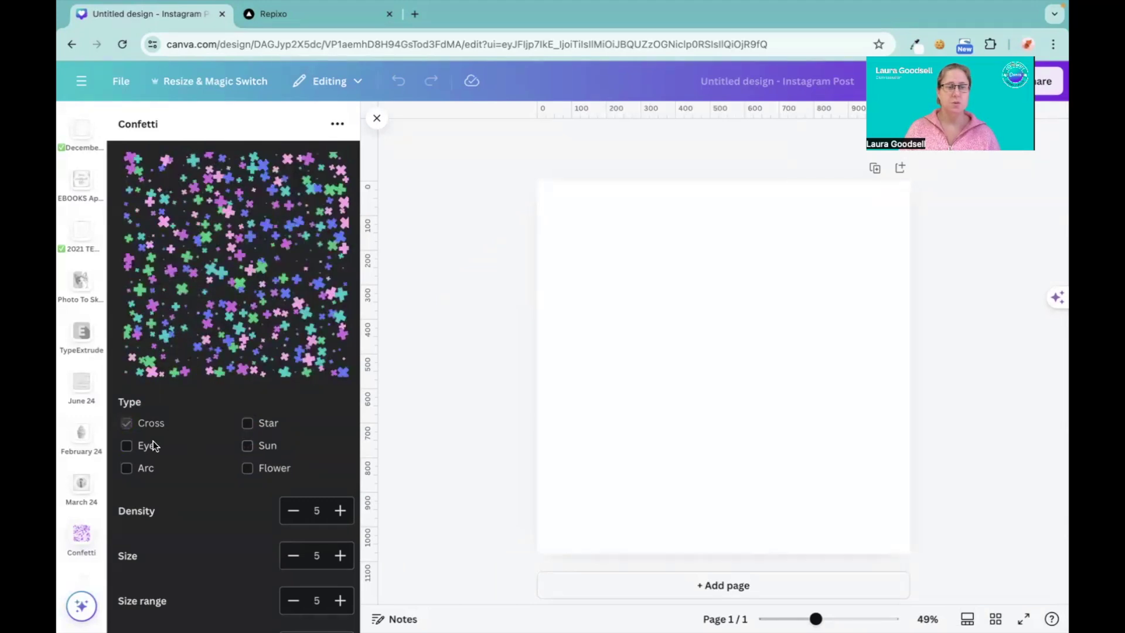
Preview eye-only and arc-only confetti, then leave only Star and Sun ticked.
left_click(127, 446)
left_click(126, 424)
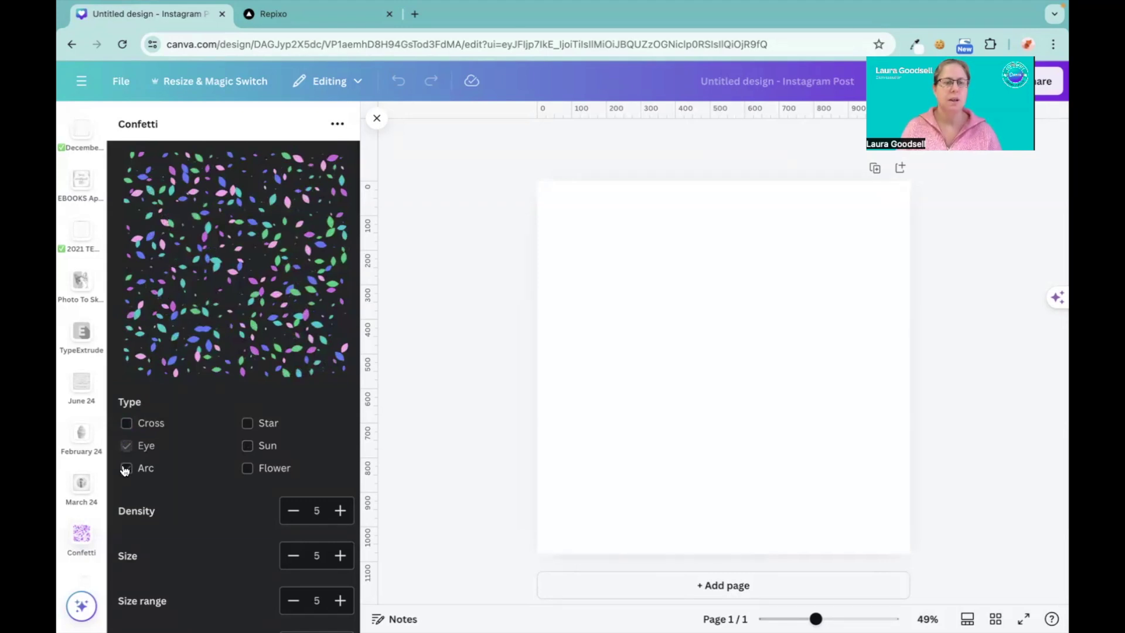
left_click(126, 468)
left_click(127, 446)
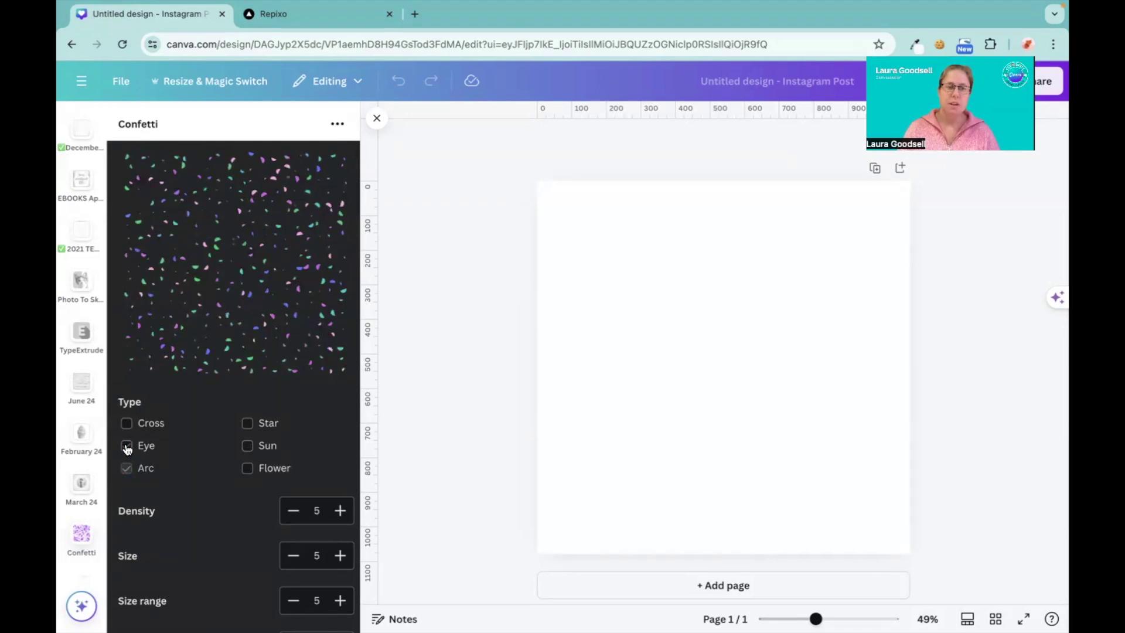
left_click(127, 447)
left_click(126, 468)
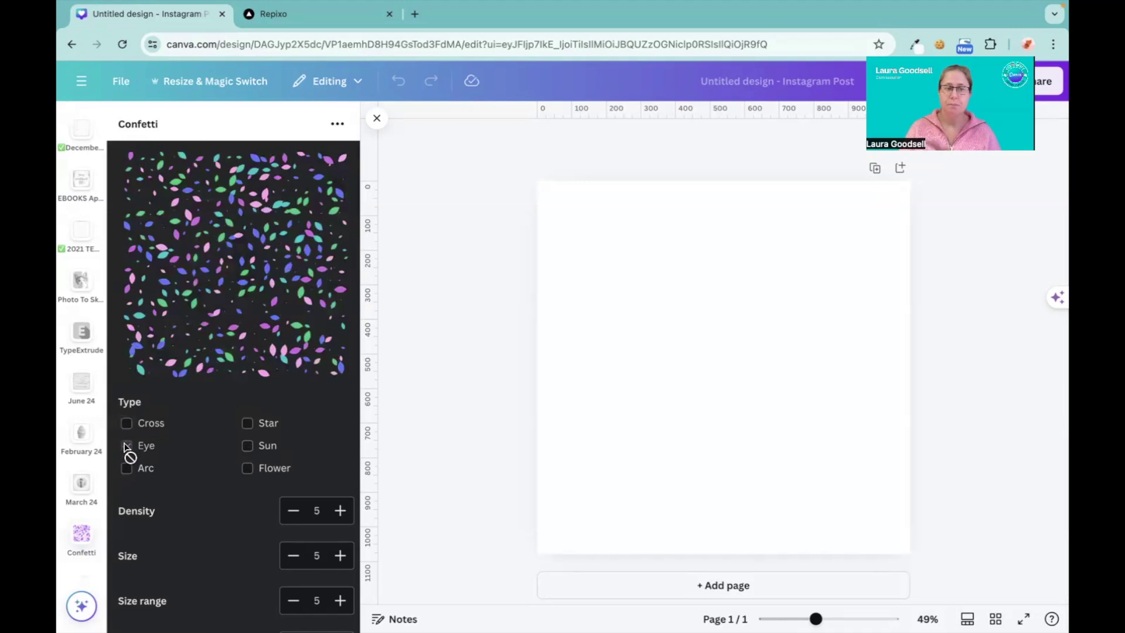
left_click(247, 423)
left_click(247, 446)
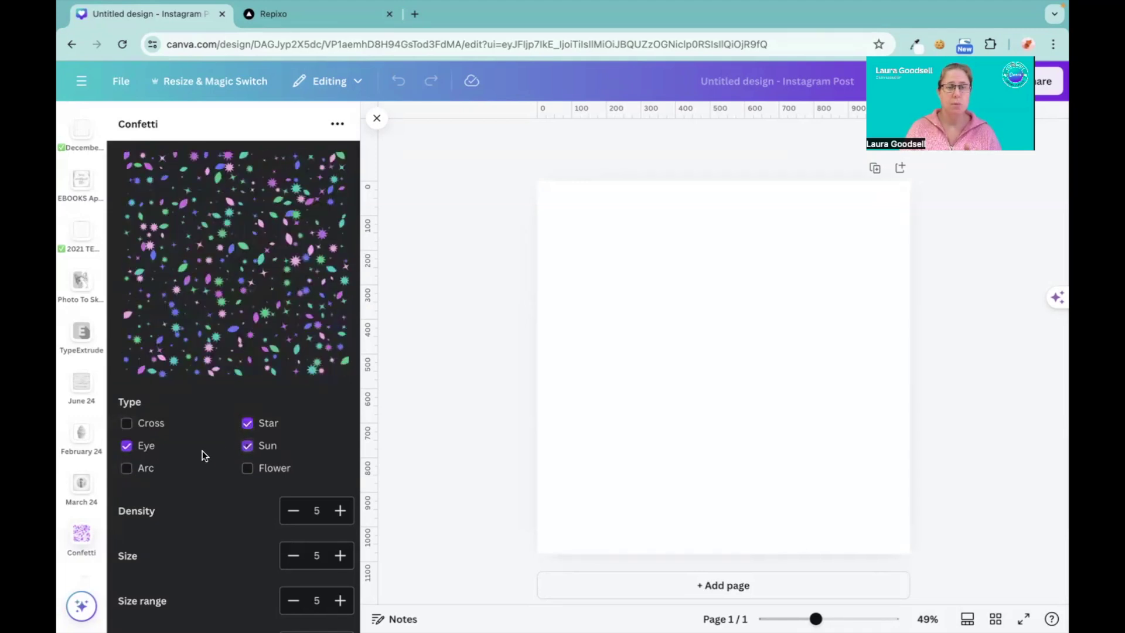
left_click(126, 446)
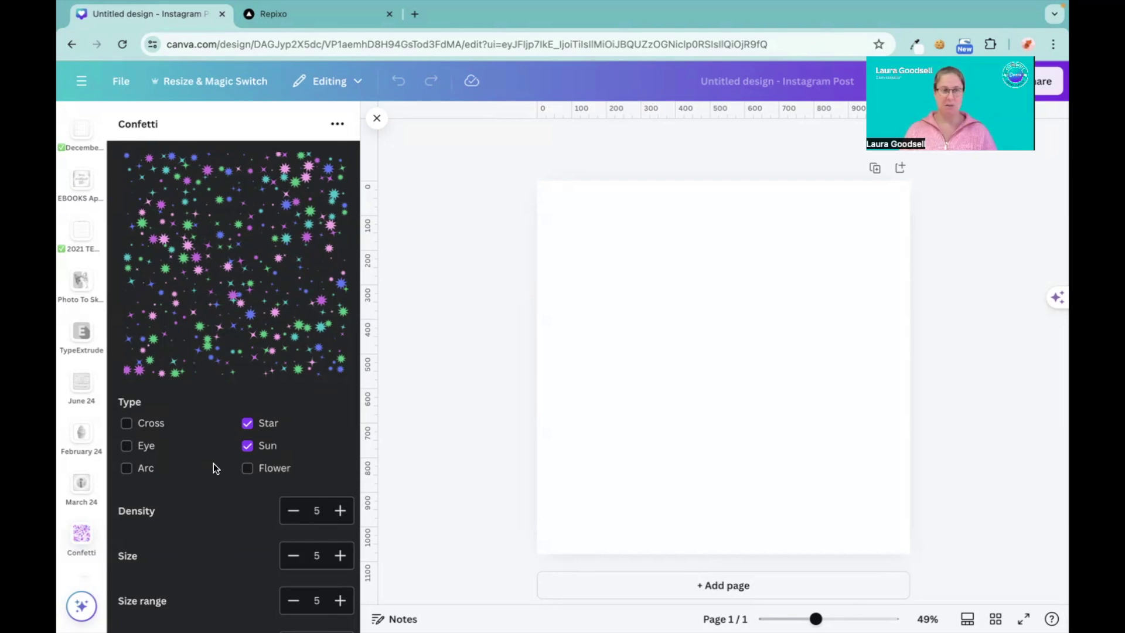
Try confetti densities from 1 up to 9, then settle Density at 6.
scroll(213, 465, "down", 1)
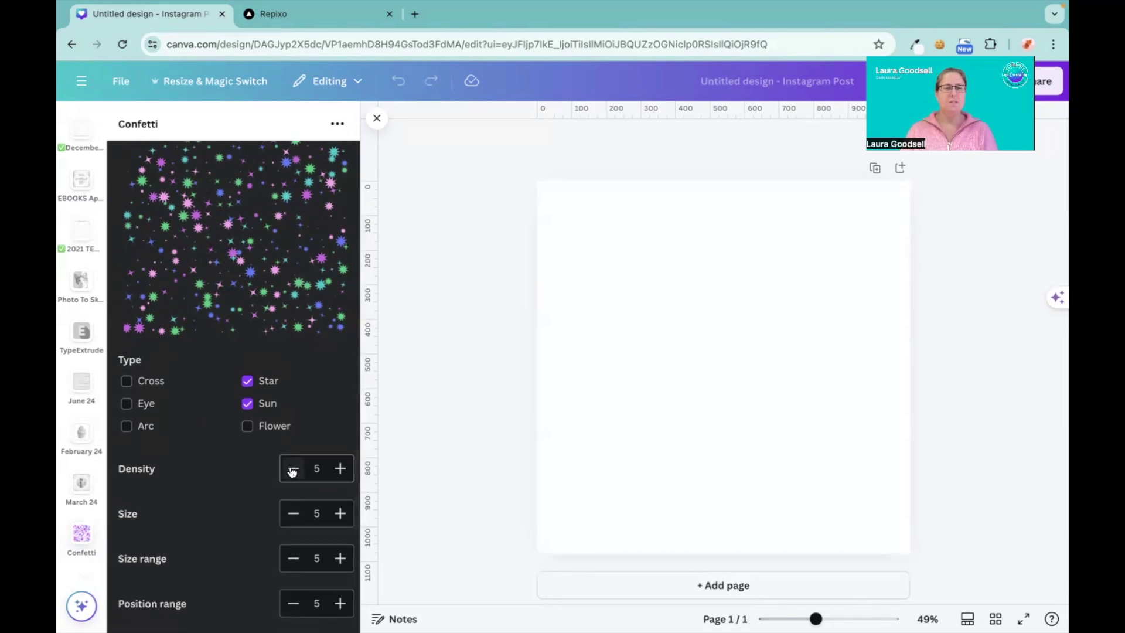
scroll(291, 469, "up", 1)
left_click(293, 512)
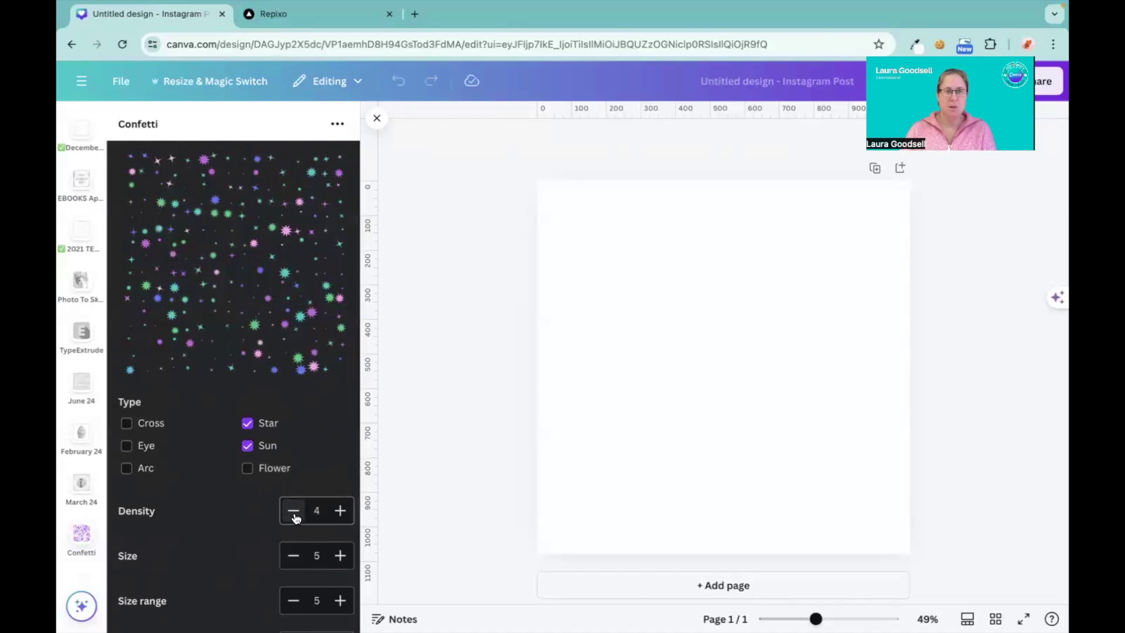
left_click(295, 516)
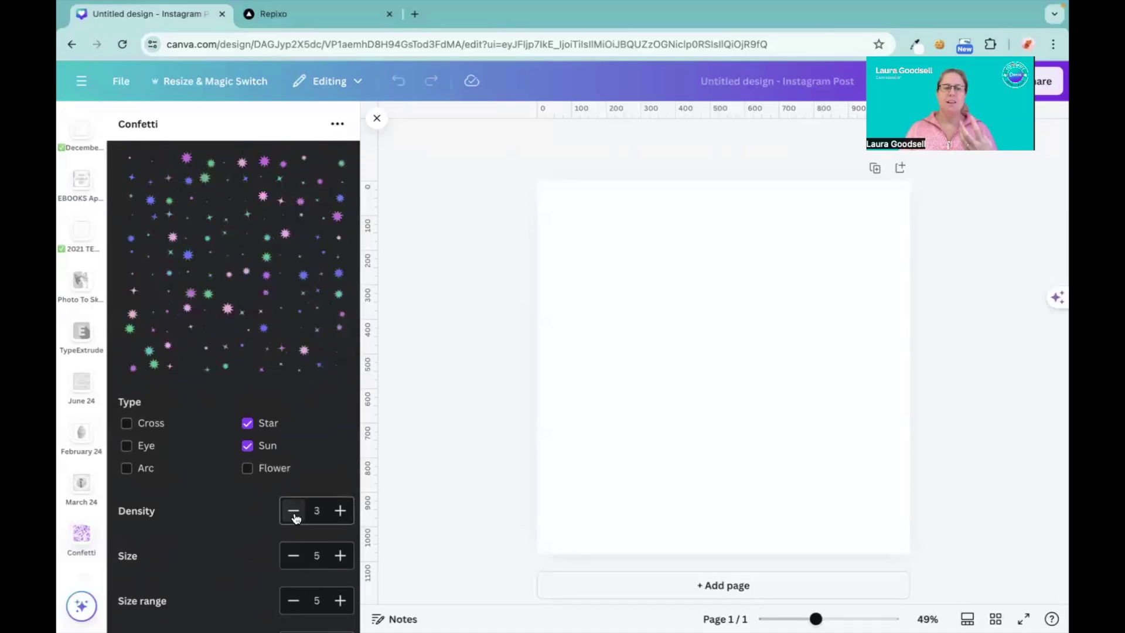
left_click(295, 516)
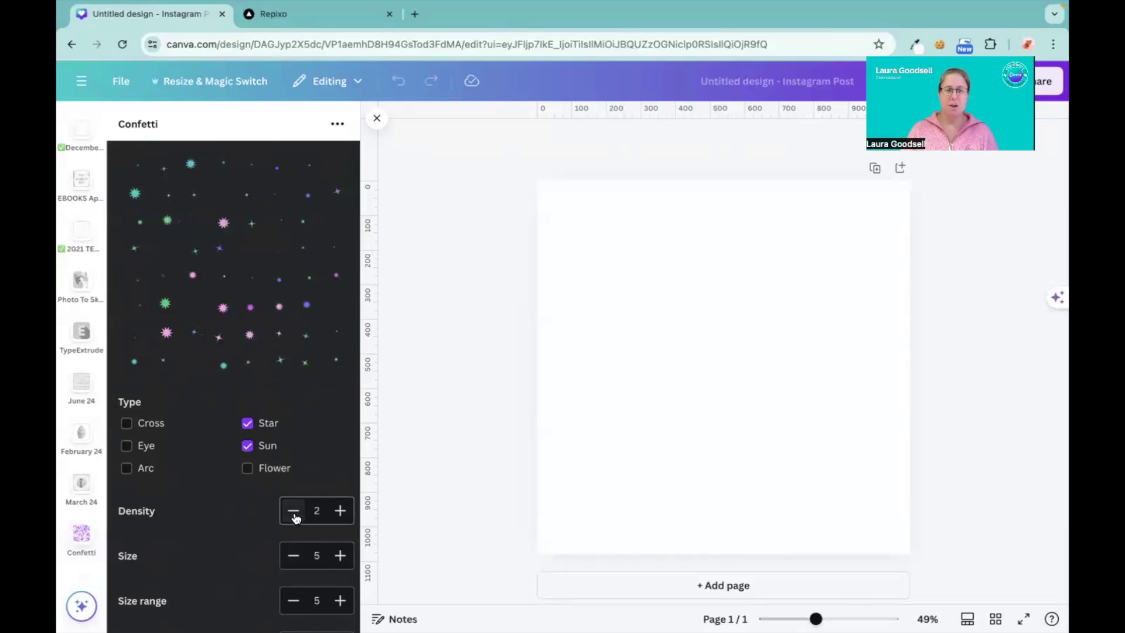
left_click(294, 514)
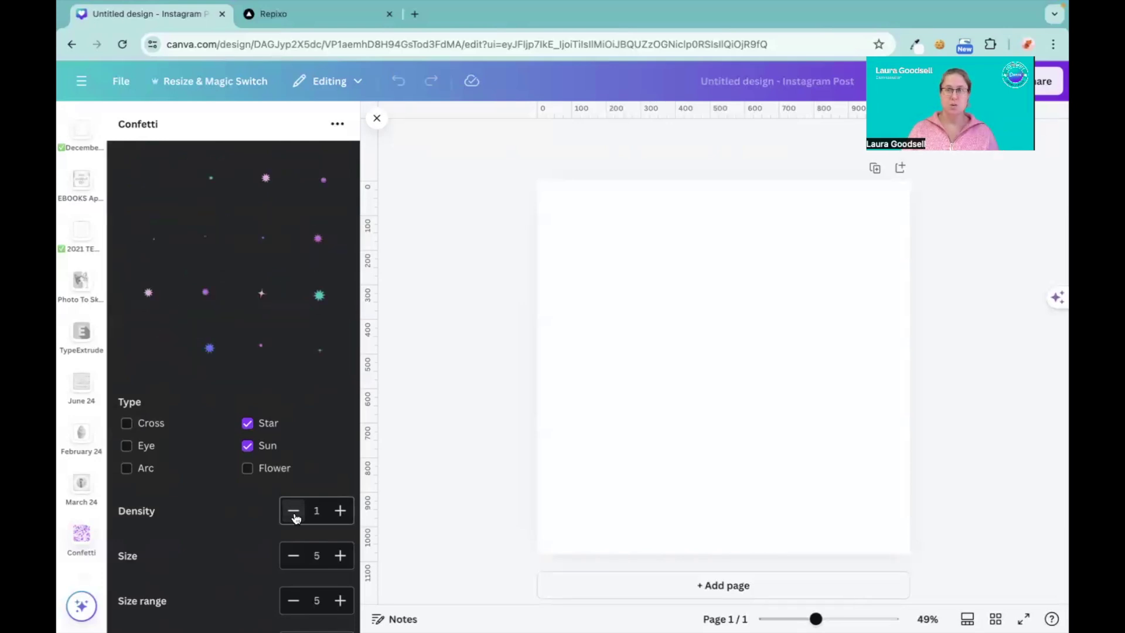
left_click(340, 512)
left_click(339, 512)
left_click(340, 512)
left_click(340, 512)
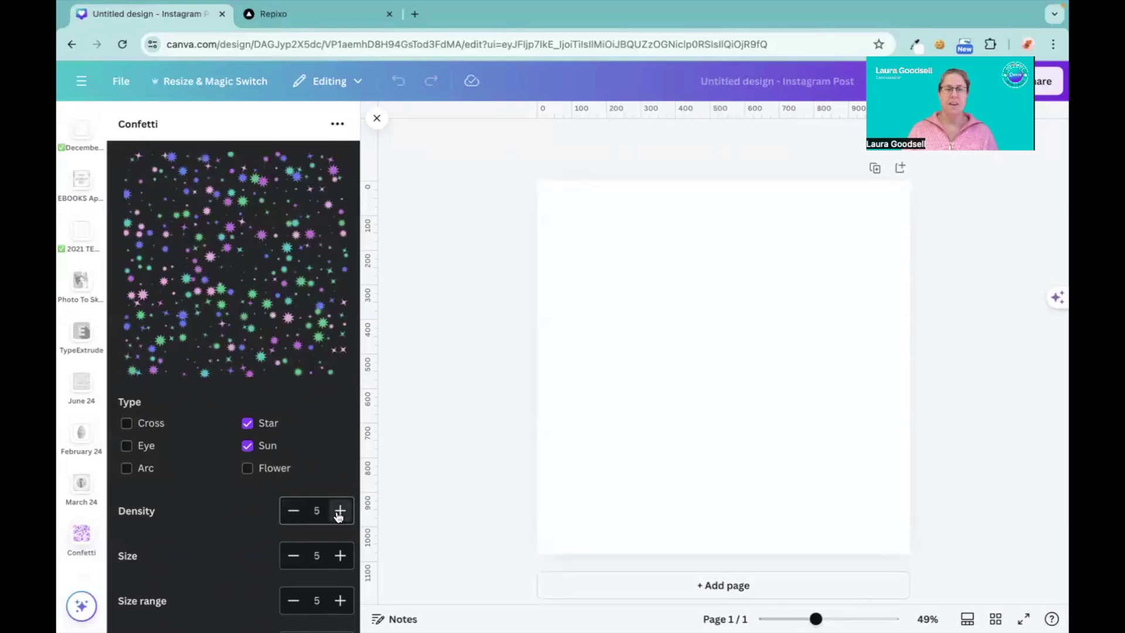
left_click(340, 512)
left_click(340, 512)
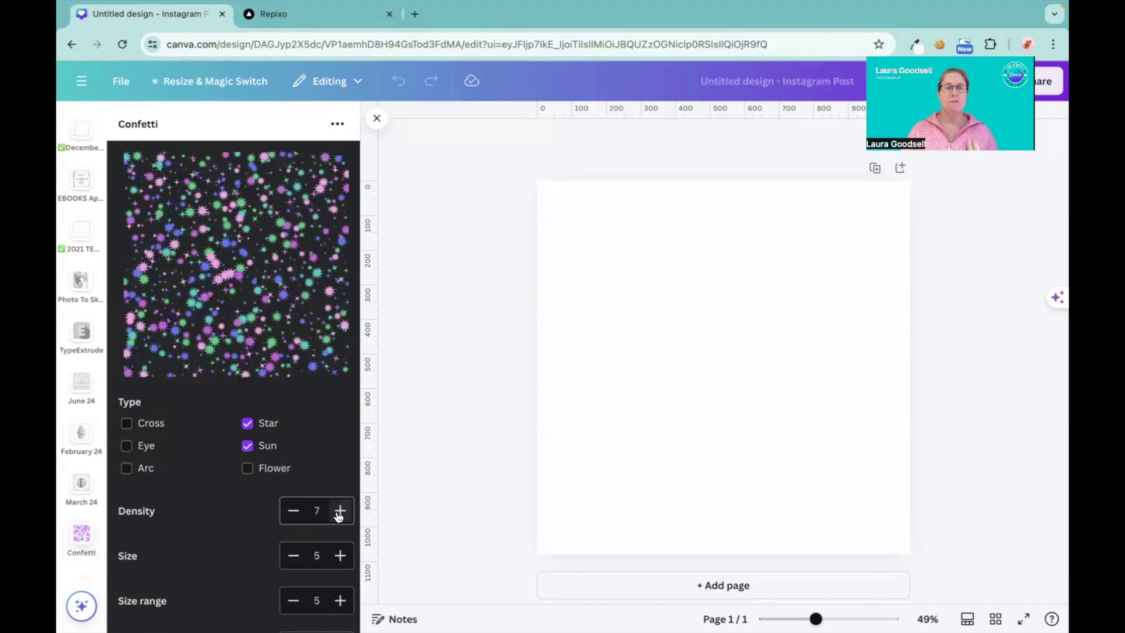
left_click(340, 512)
left_click(339, 512)
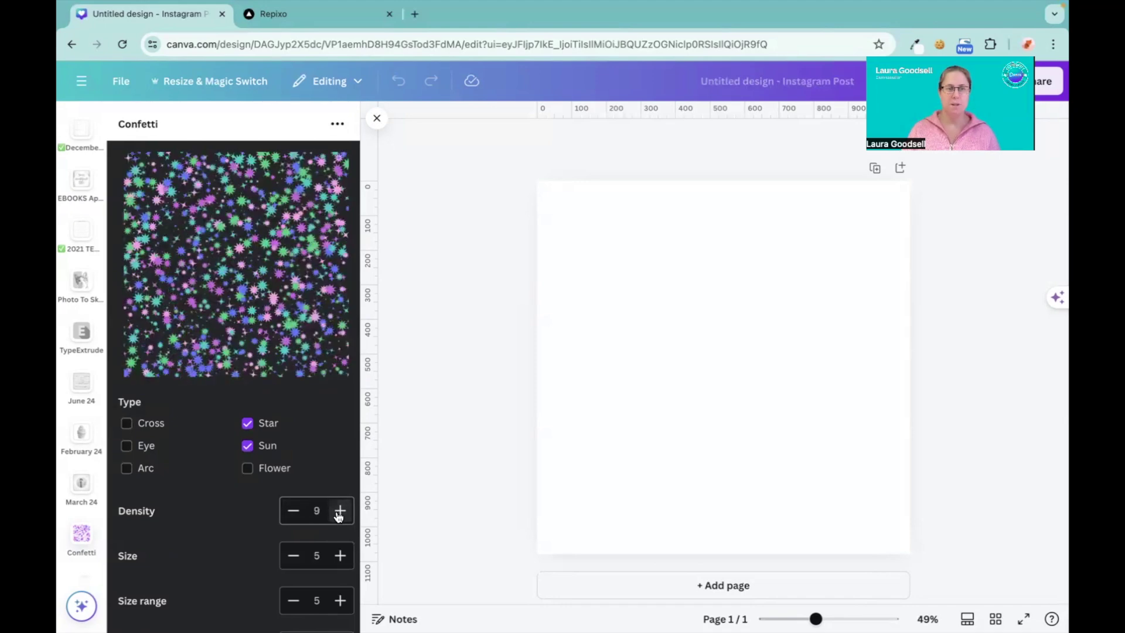
left_click(293, 511)
left_click(293, 511)
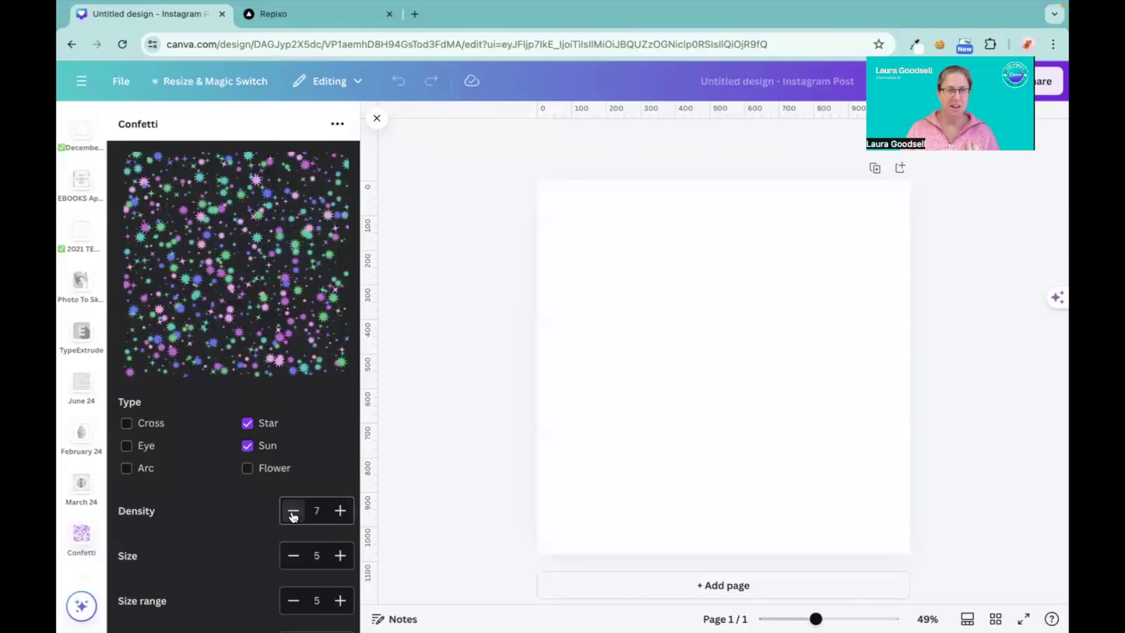
left_click(293, 511)
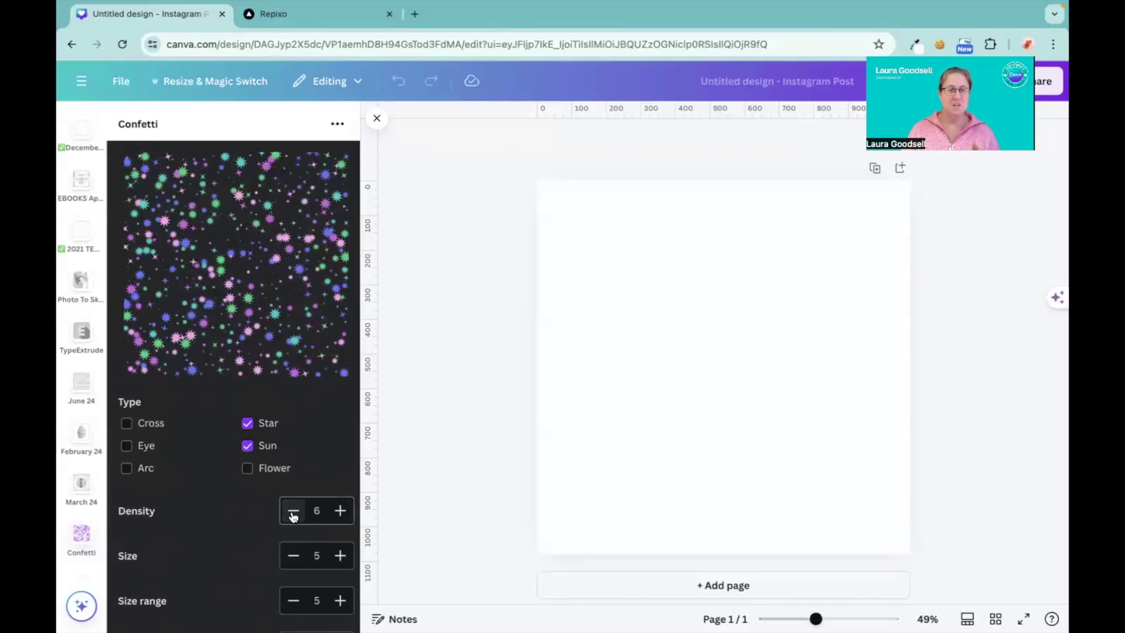
Set the confetti Size to 3 after comparing sizes from 2 to 10.
left_click(294, 556)
left_click(293, 556)
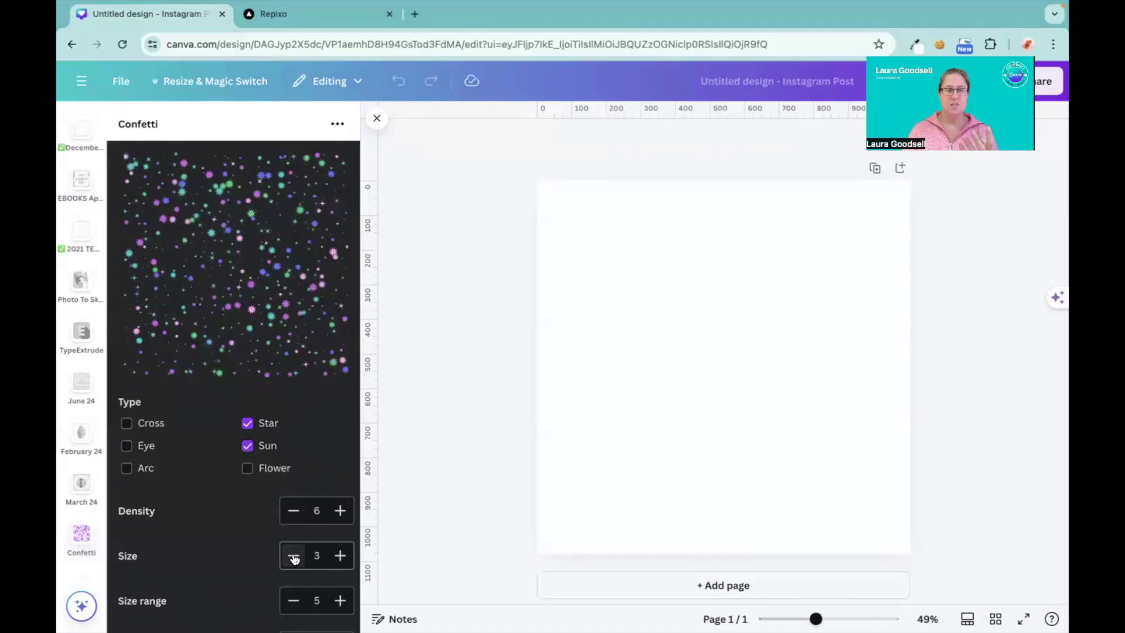
left_click(294, 556)
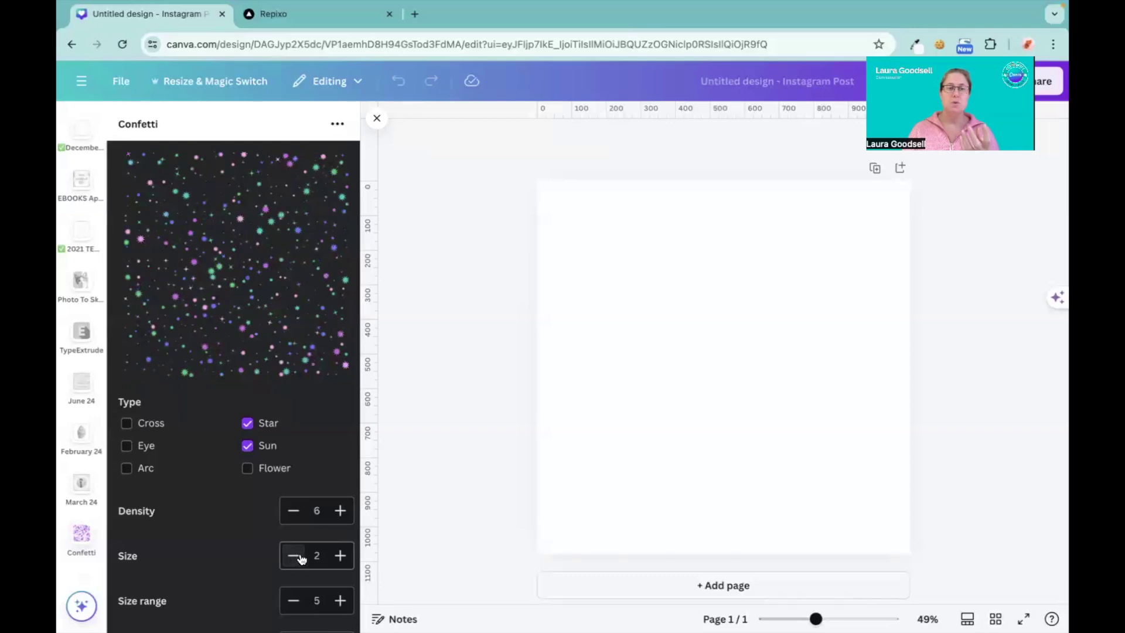
left_click(340, 556)
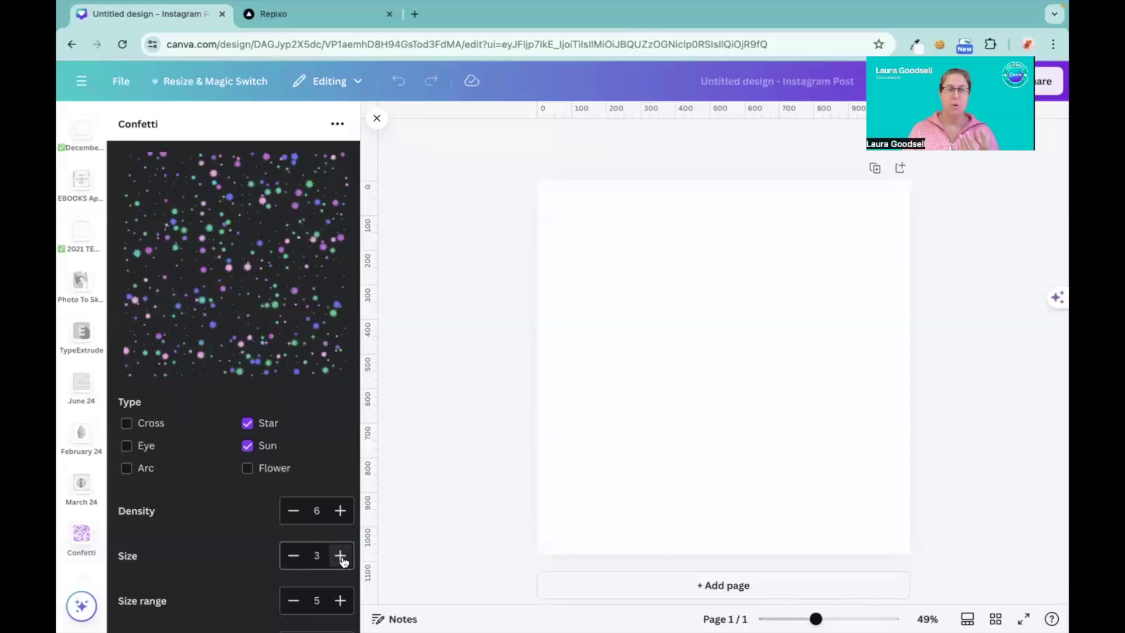
left_click(340, 556)
left_click(340, 556)
left_click(340, 556)
left_click(341, 556)
left_click(340, 556)
left_click(341, 556)
left_click(341, 556)
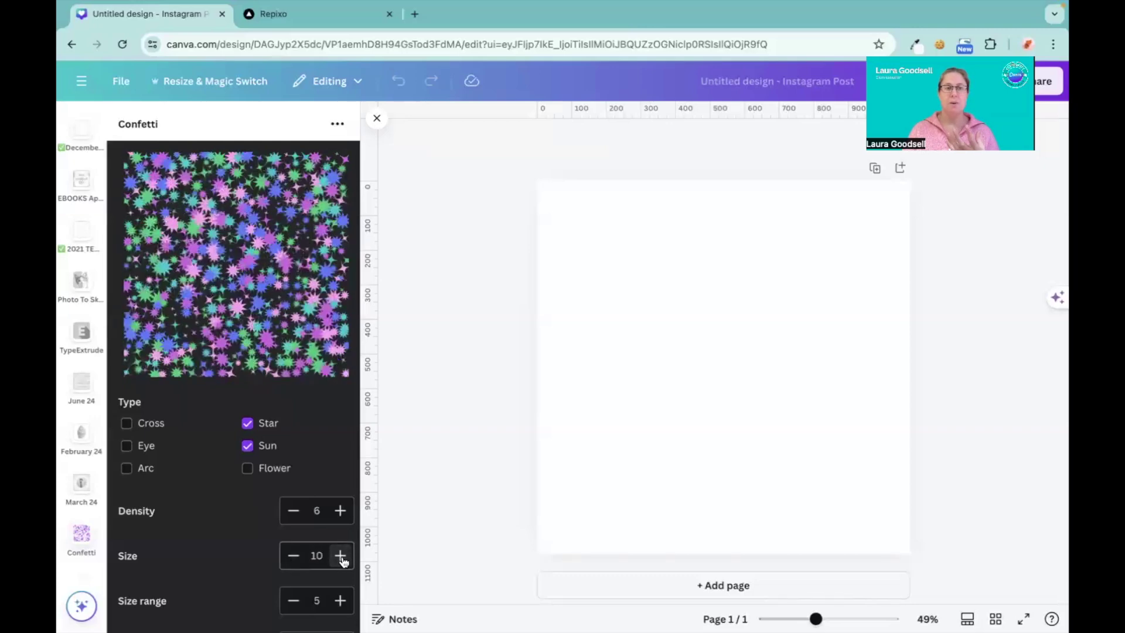
left_click(294, 556)
left_click(294, 556)
left_click(293, 556)
left_click(294, 556)
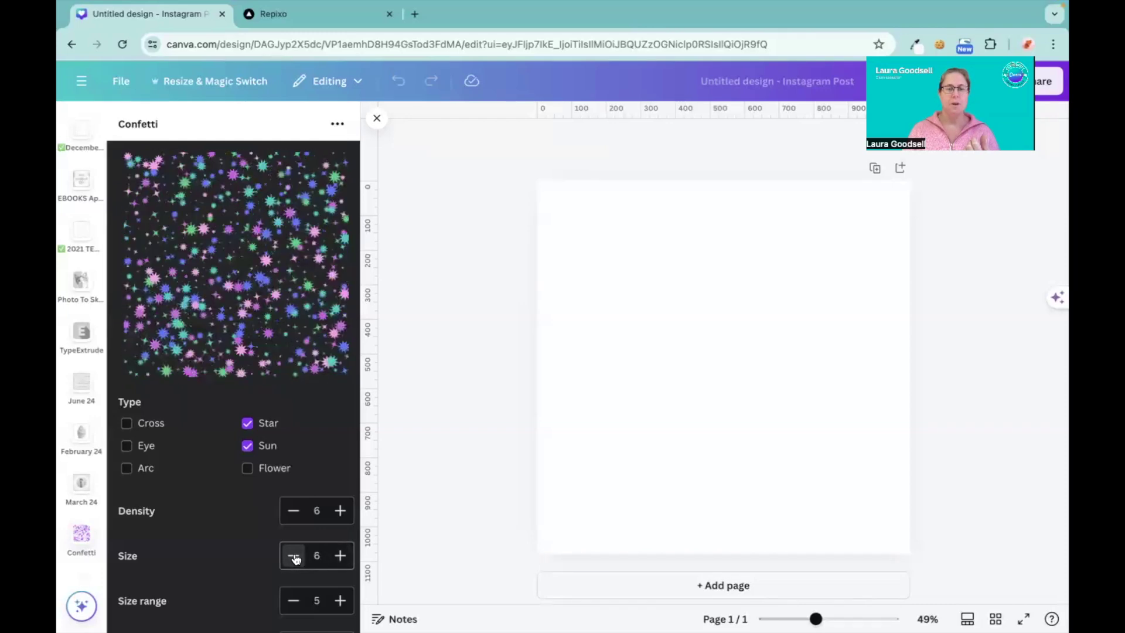
left_click(294, 556)
left_click(293, 556)
left_click(293, 556)
left_click(294, 556)
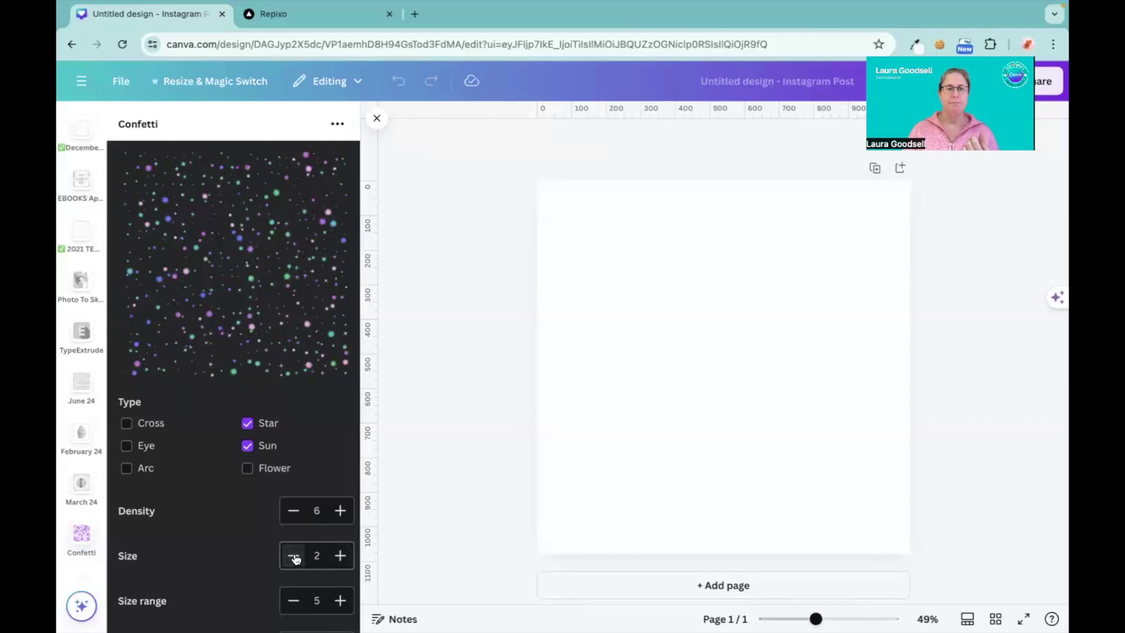
left_click(340, 556)
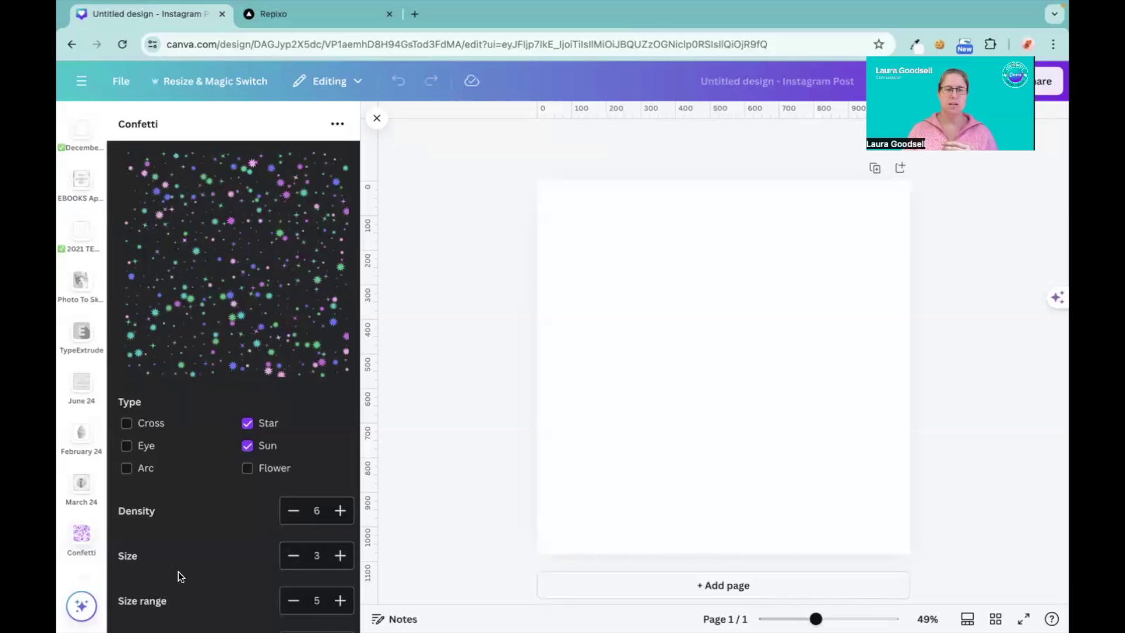
Set the Size range to 6 after trying values from 2 to 10.
scroll(177, 571, "down", 1)
left_click(294, 582)
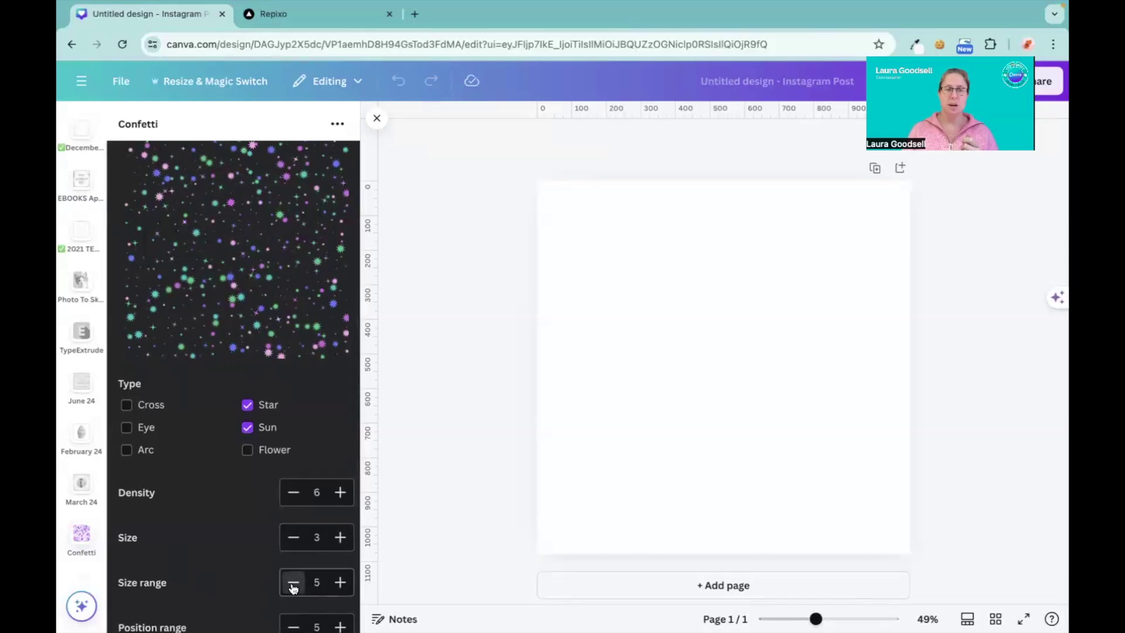
left_click(293, 581)
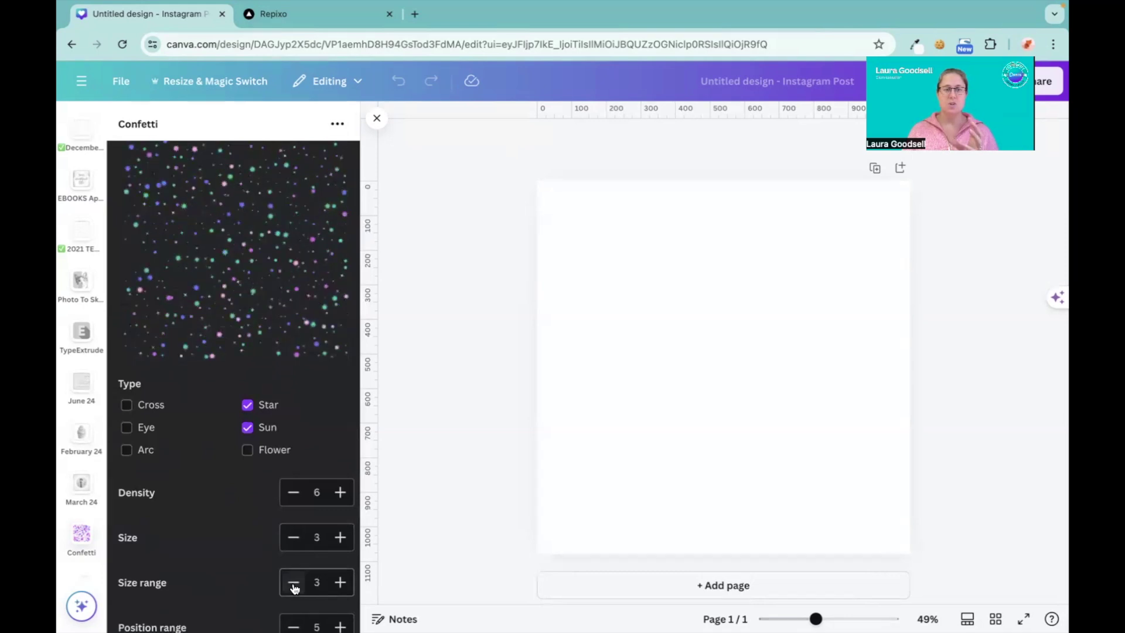
left_click(294, 586)
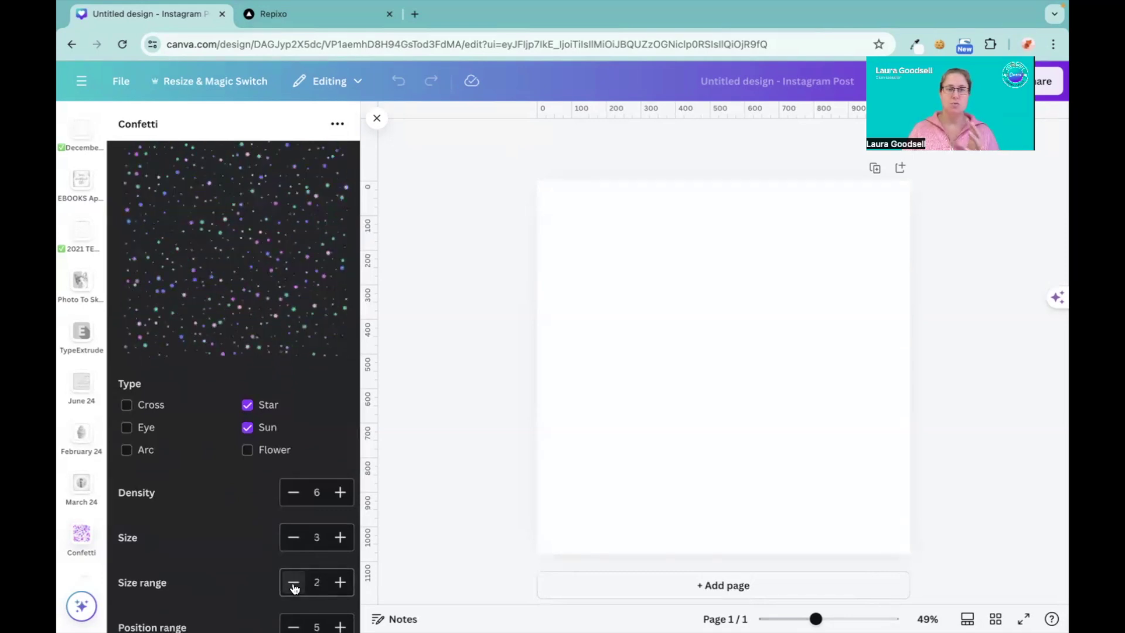
left_click(342, 584)
left_click(341, 582)
left_click(340, 583)
left_click(340, 582)
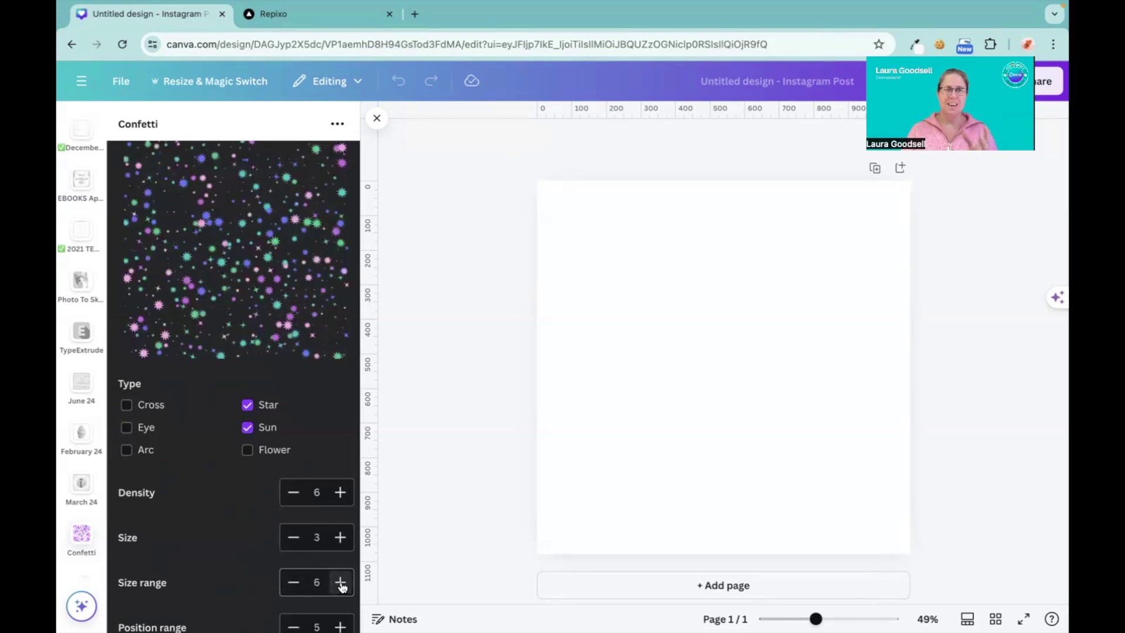
left_click(340, 583)
left_click(341, 583)
left_click(340, 582)
left_click(340, 583)
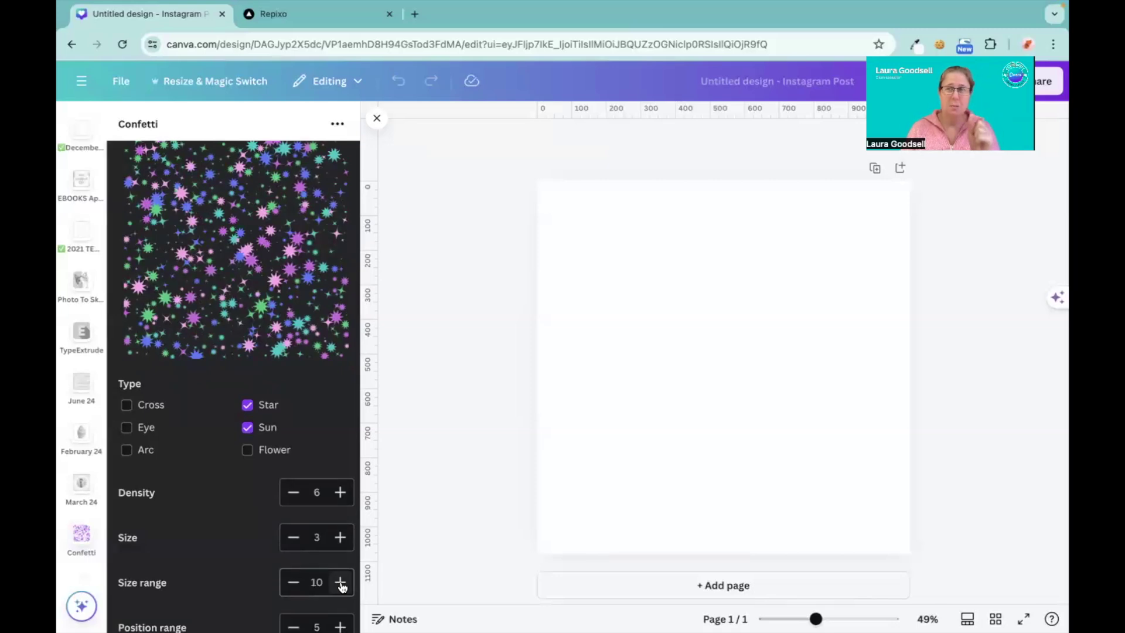
left_click(293, 583)
left_click(293, 583)
left_click(292, 582)
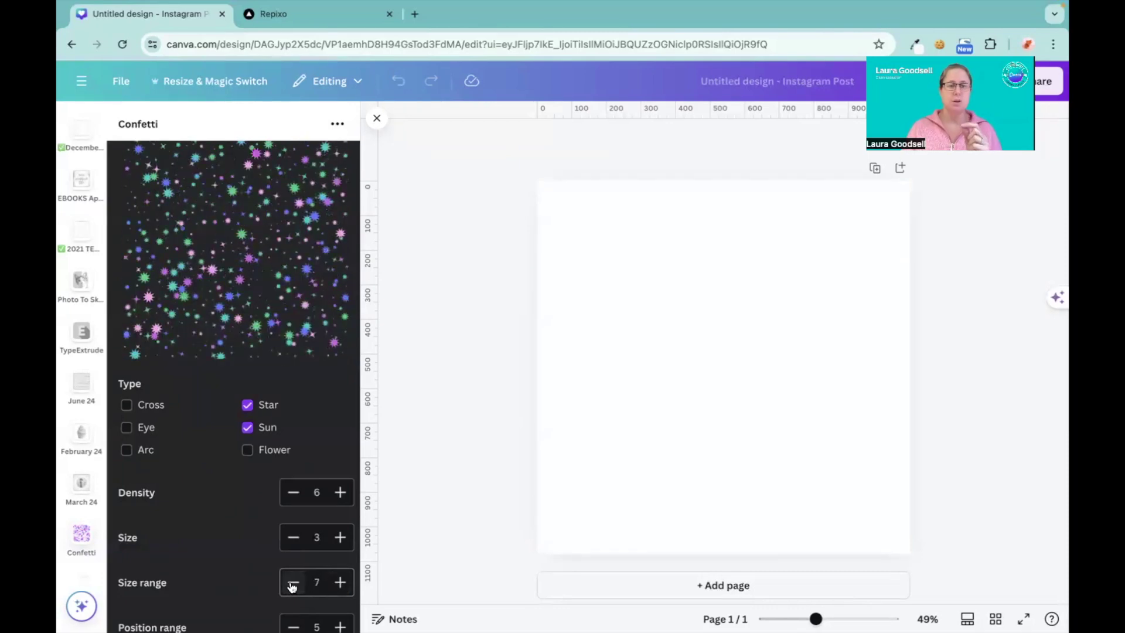
left_click(292, 584)
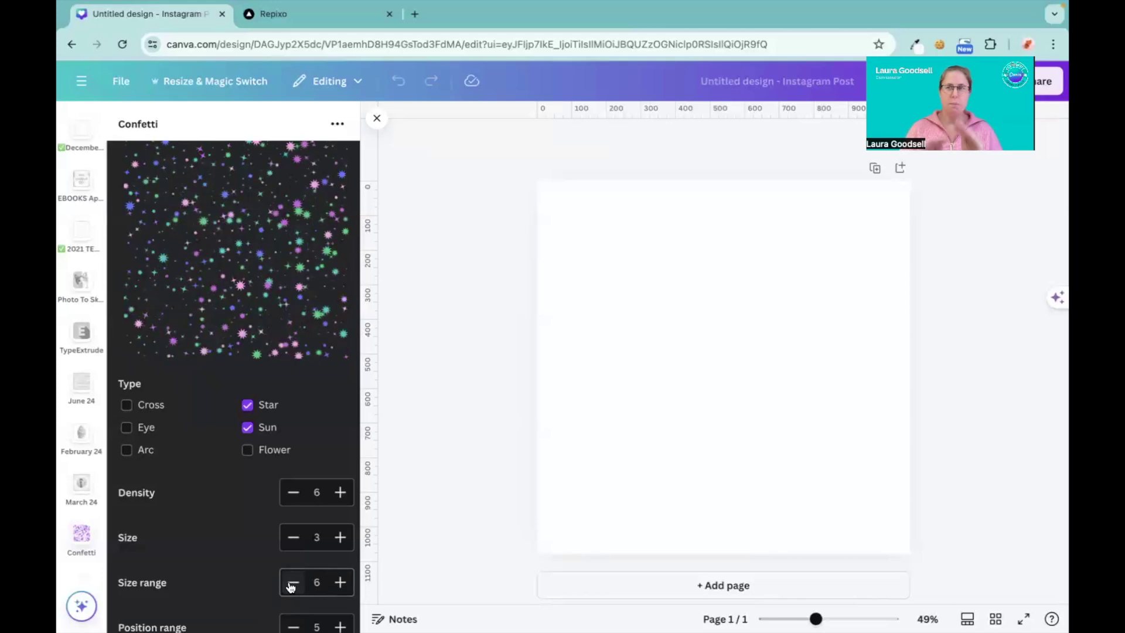
Set the Position range to 8 after previewing a grid-like value of 1.
scroll(291, 586, "down", 1)
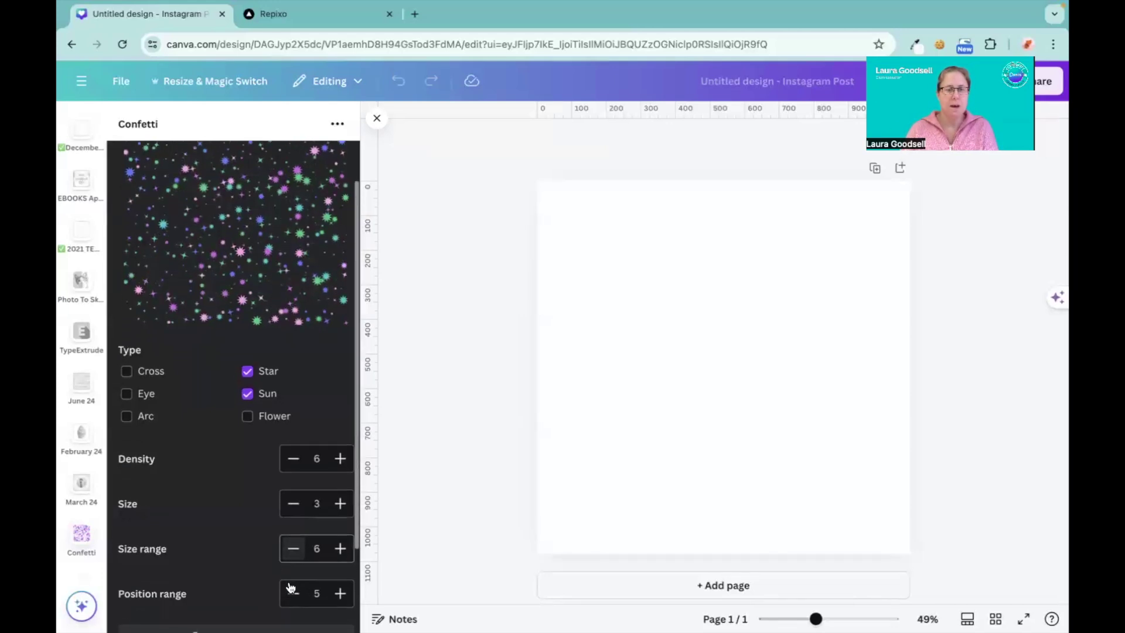
left_click(293, 592)
left_click(293, 592)
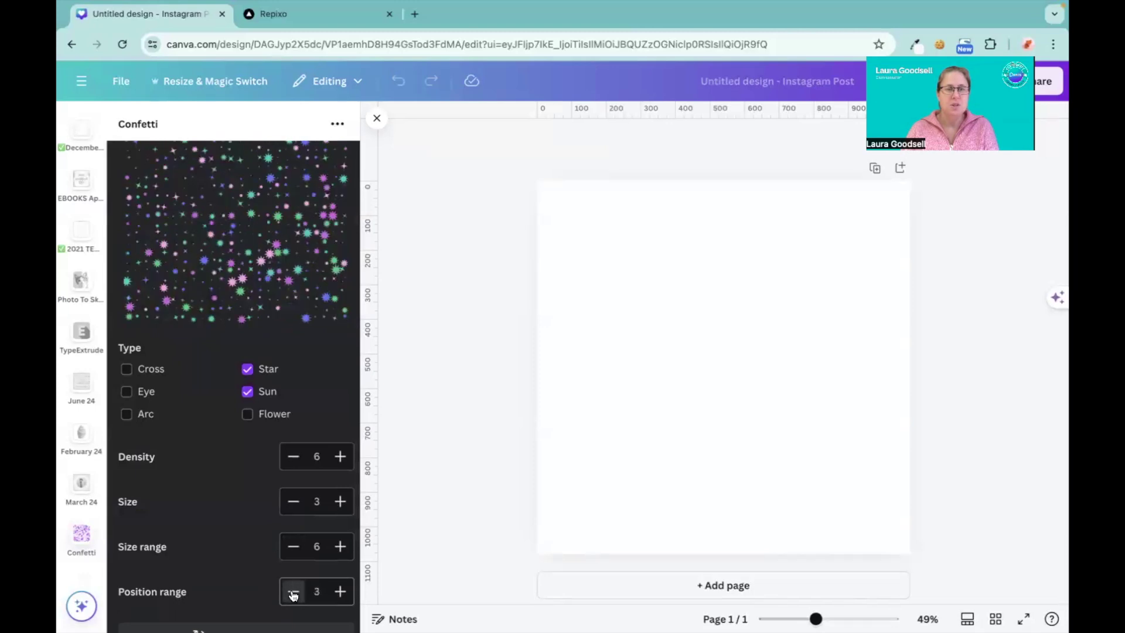
left_click(293, 591)
left_click(293, 592)
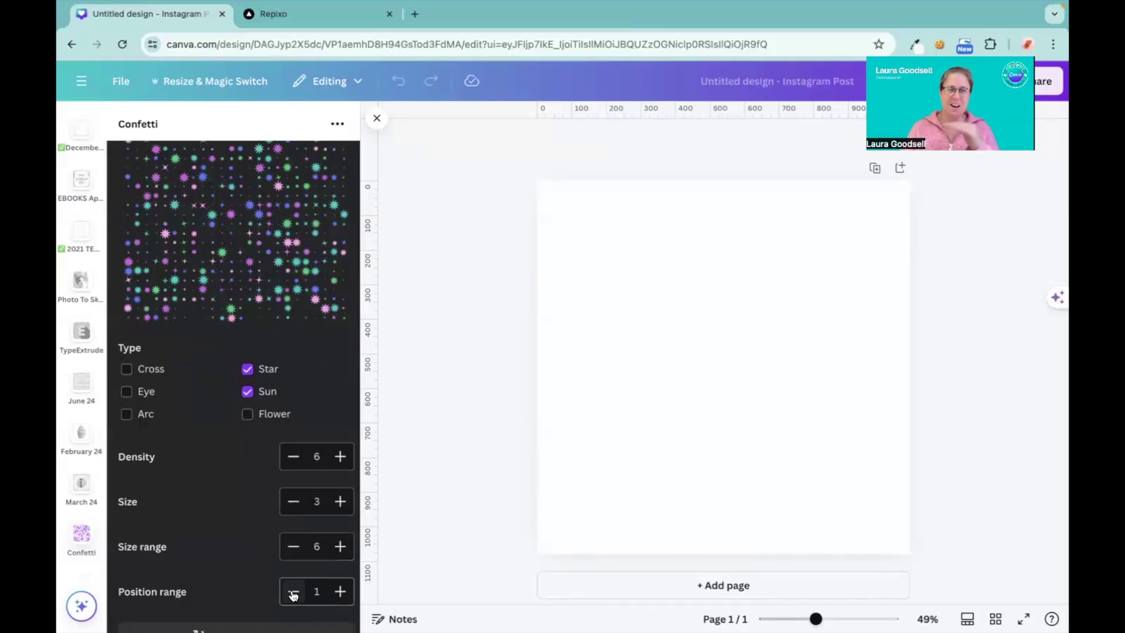
left_click(339, 591)
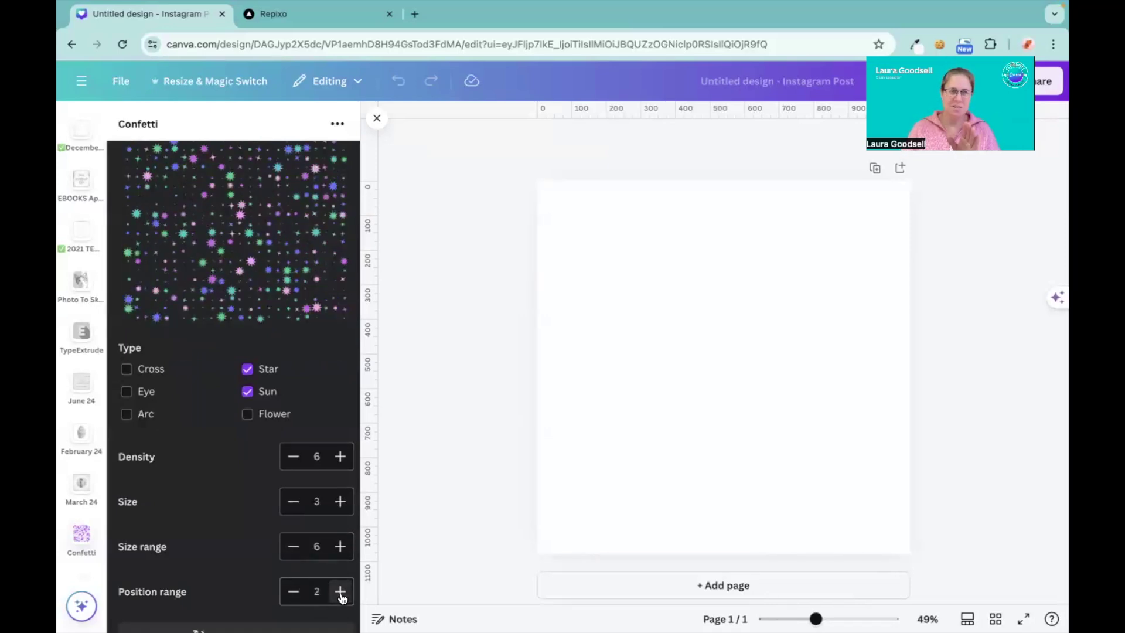
left_click(340, 591)
left_click(340, 591)
left_click(340, 591)
left_click(340, 591)
left_click(340, 591)
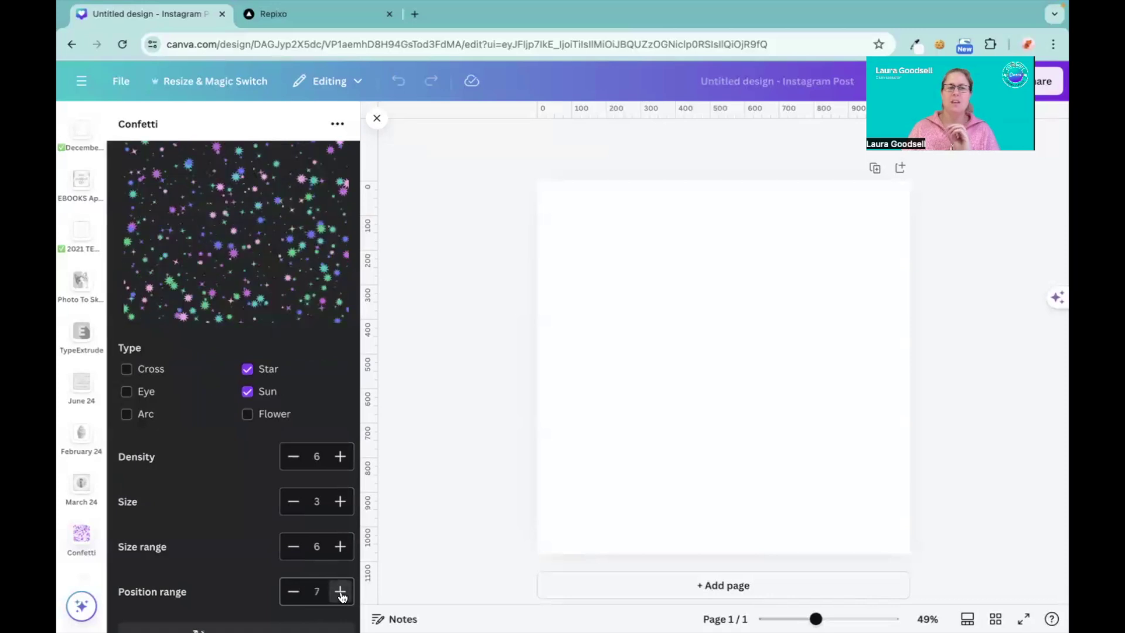
left_click(339, 591)
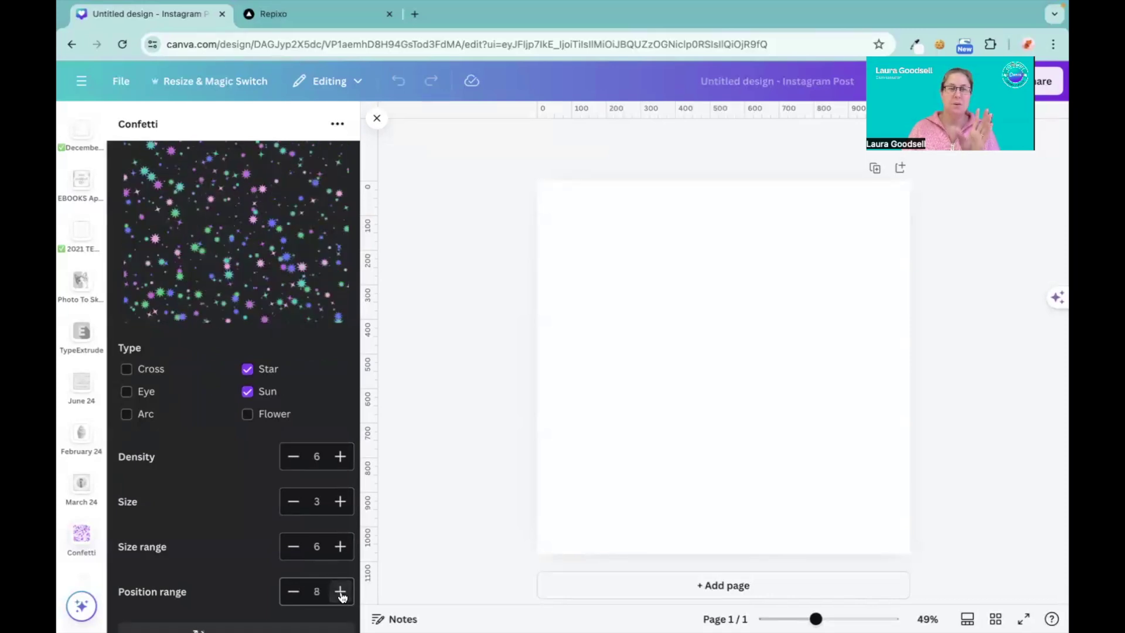
Add the star-and-sun confetti pattern to the Instagram post.
scroll(242, 533, "up", 1)
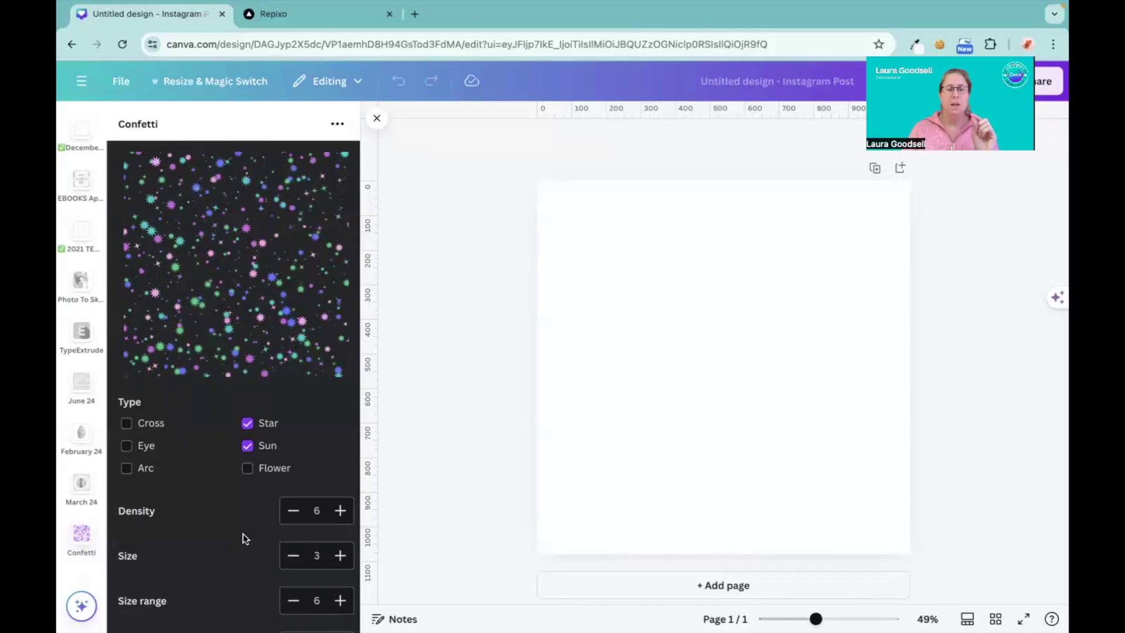
scroll(243, 533, "down", 1)
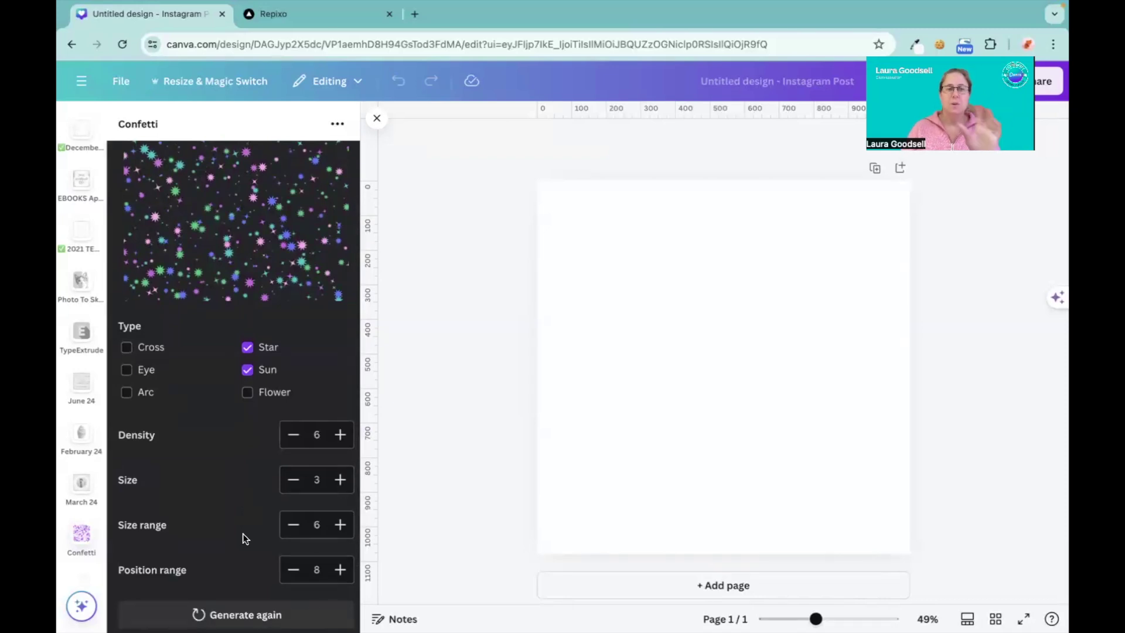
scroll(242, 534, "down", 1)
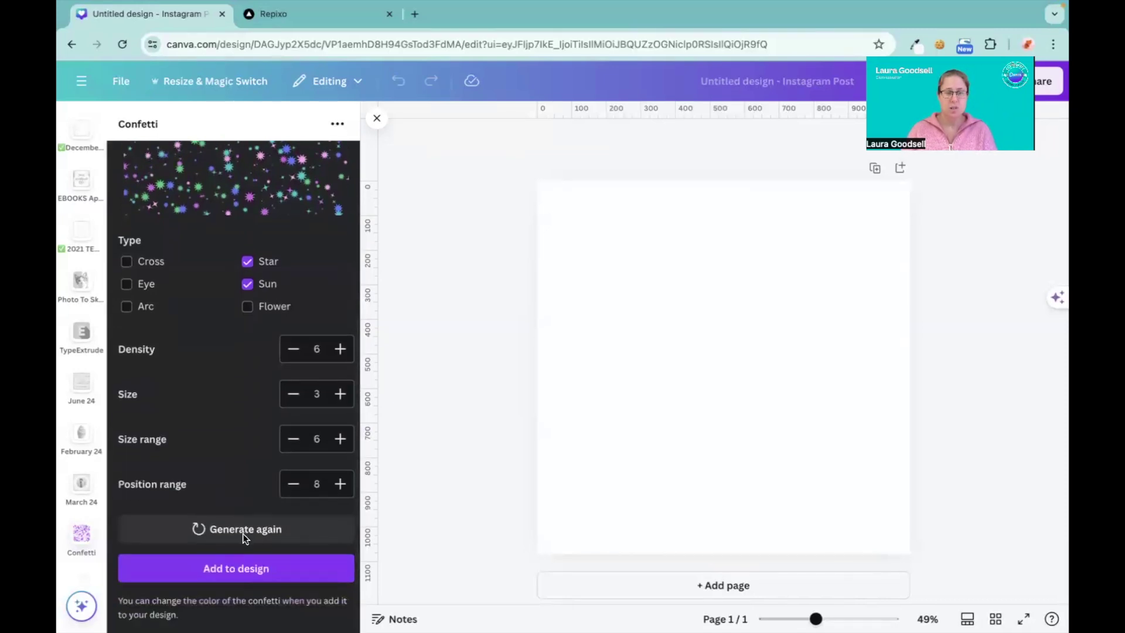
scroll(242, 533, "up", 2)
scroll(243, 538, "down", 2)
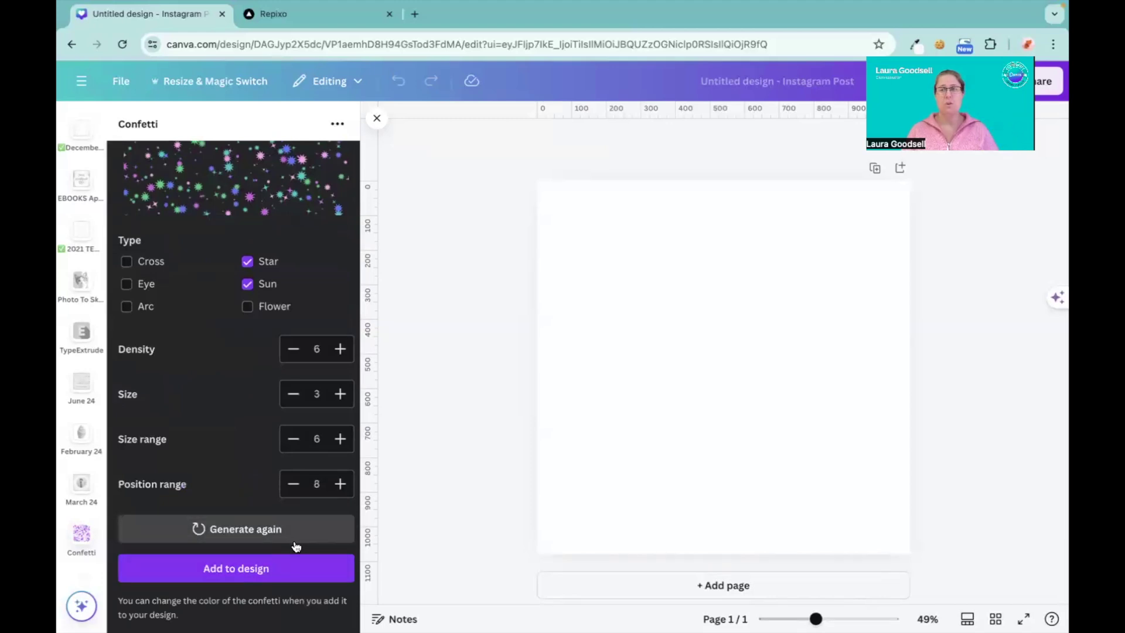
left_click(239, 574)
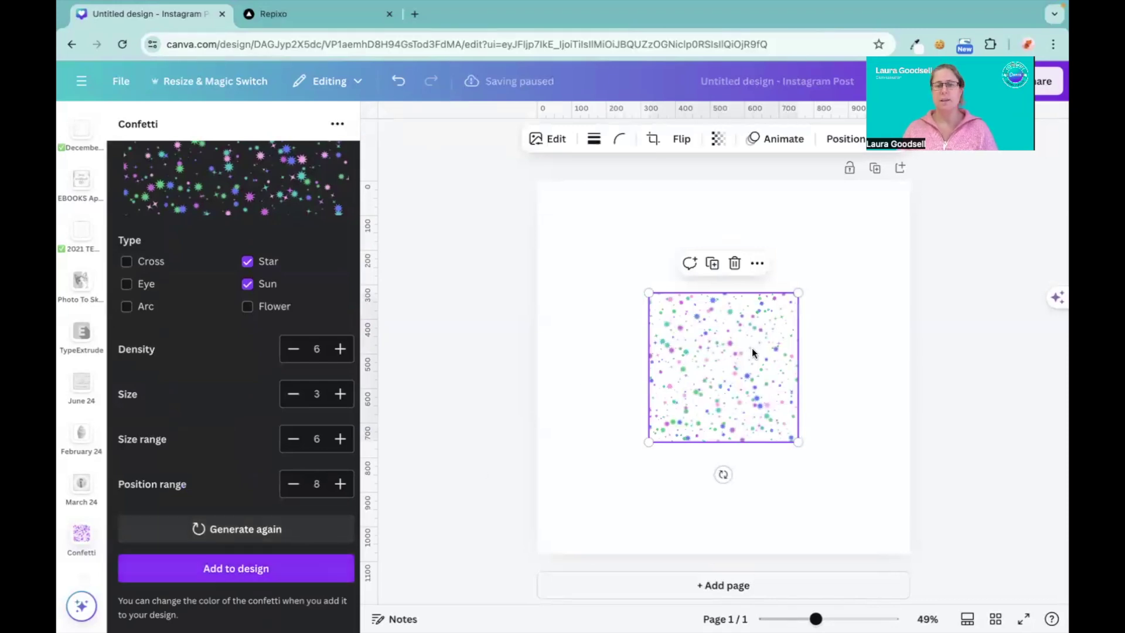
Move the confetti image up-right and enlarge it to cover most of the page.
right_click(720, 349)
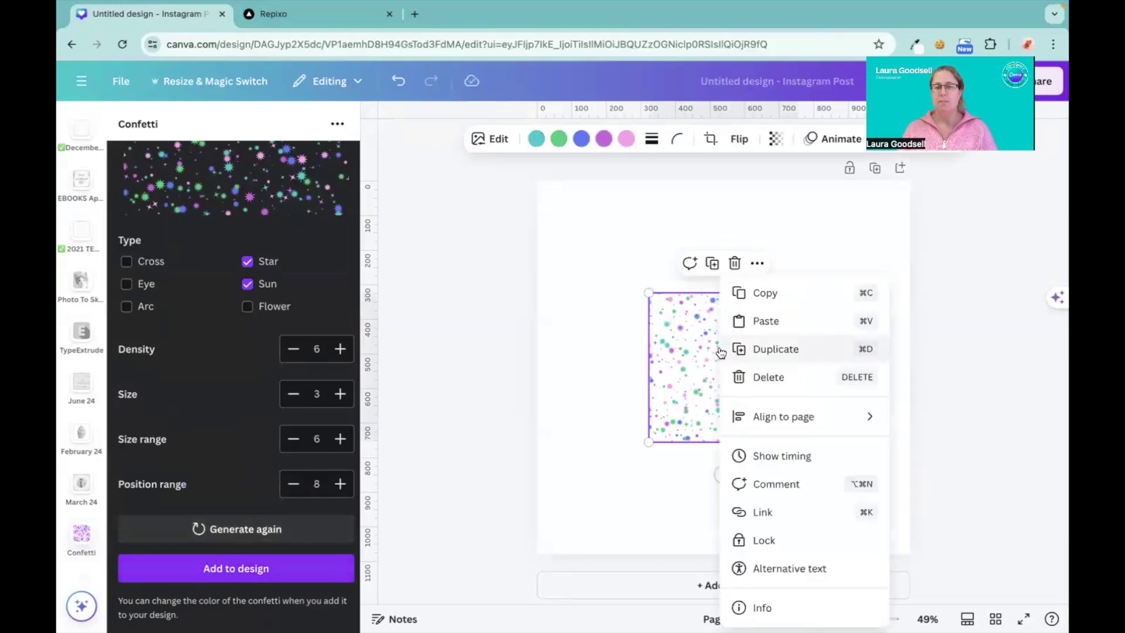
left_click(615, 343)
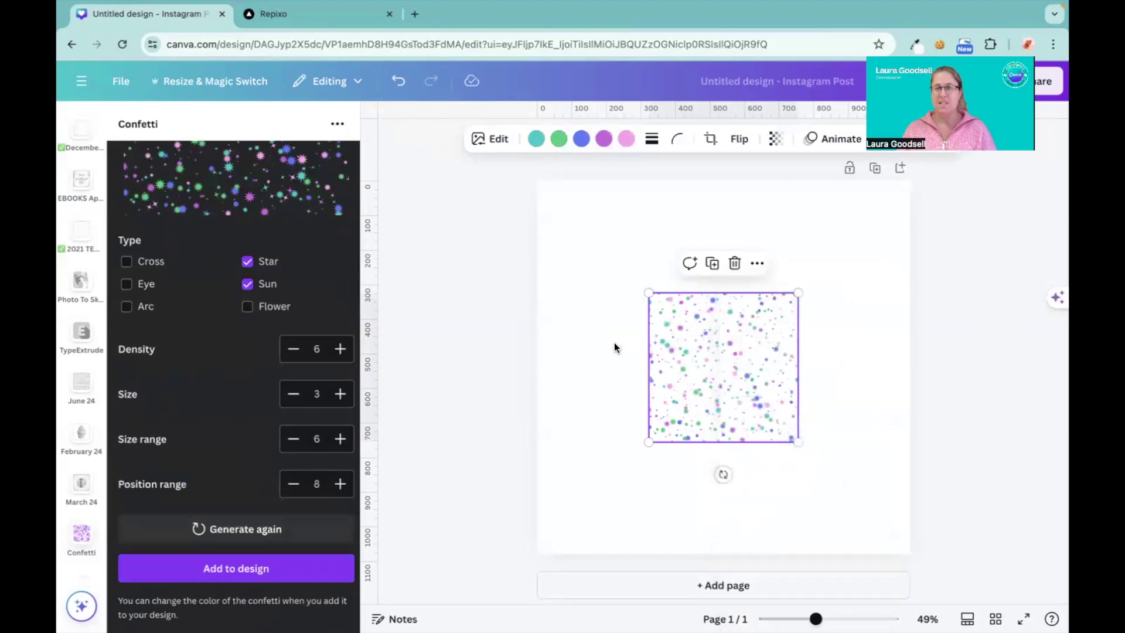
right_click(716, 341)
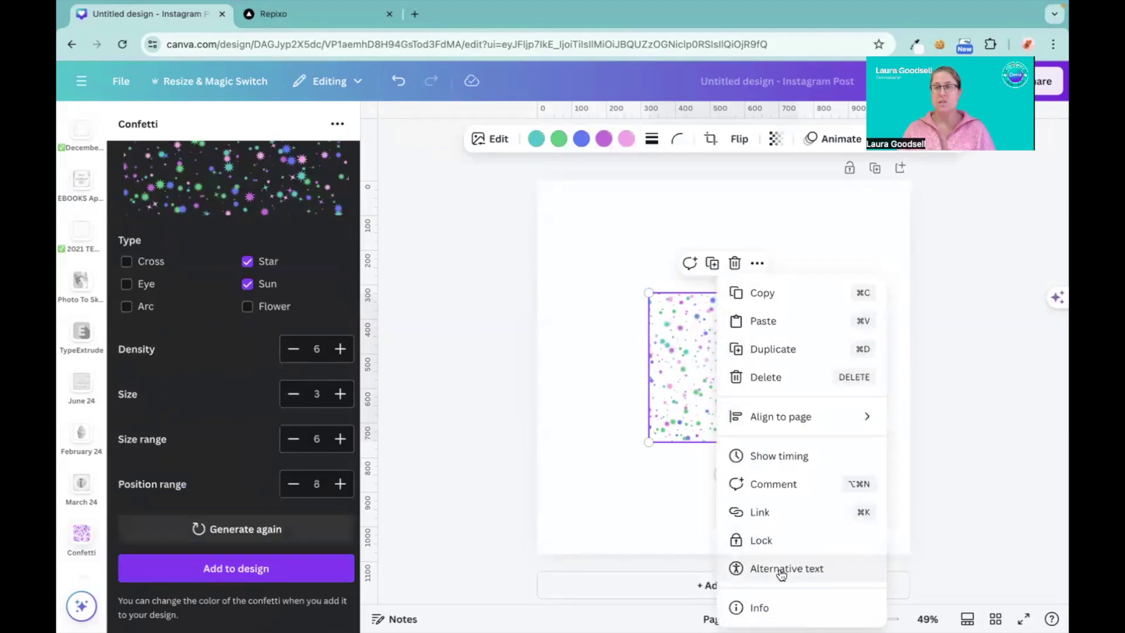
left_click(642, 504)
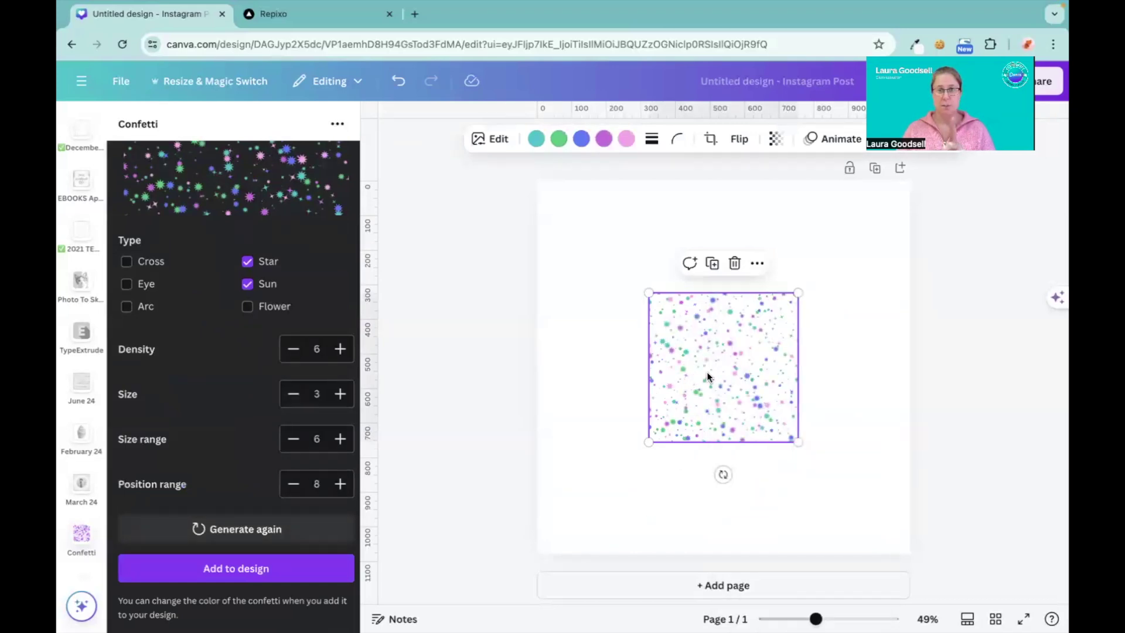
left_click_drag(707, 372, 811, 272)
left_click_drag(752, 342, 572, 568)
Reselect the confetti graphic and bring up the colour choices for its teal stars.
left_click(459, 419)
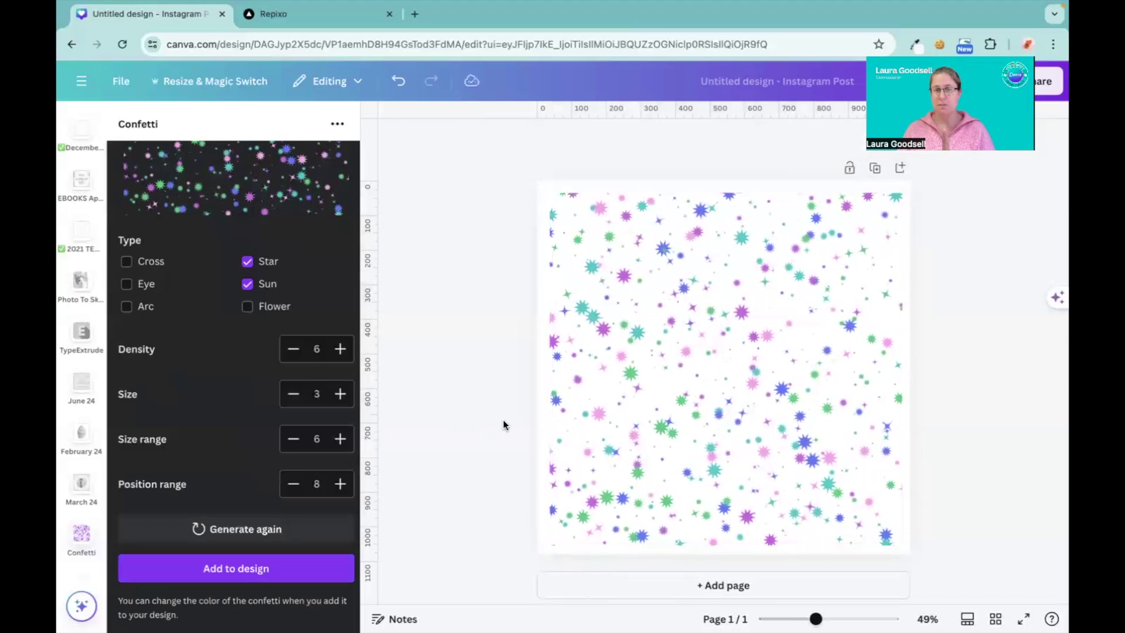
left_click(586, 407)
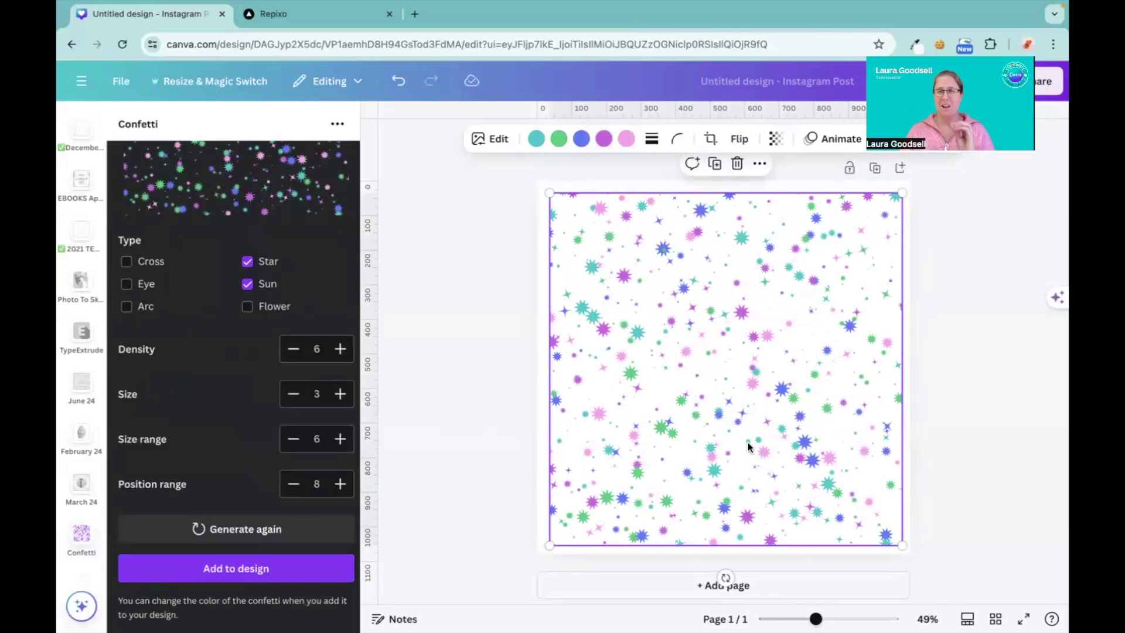
left_click(535, 139)
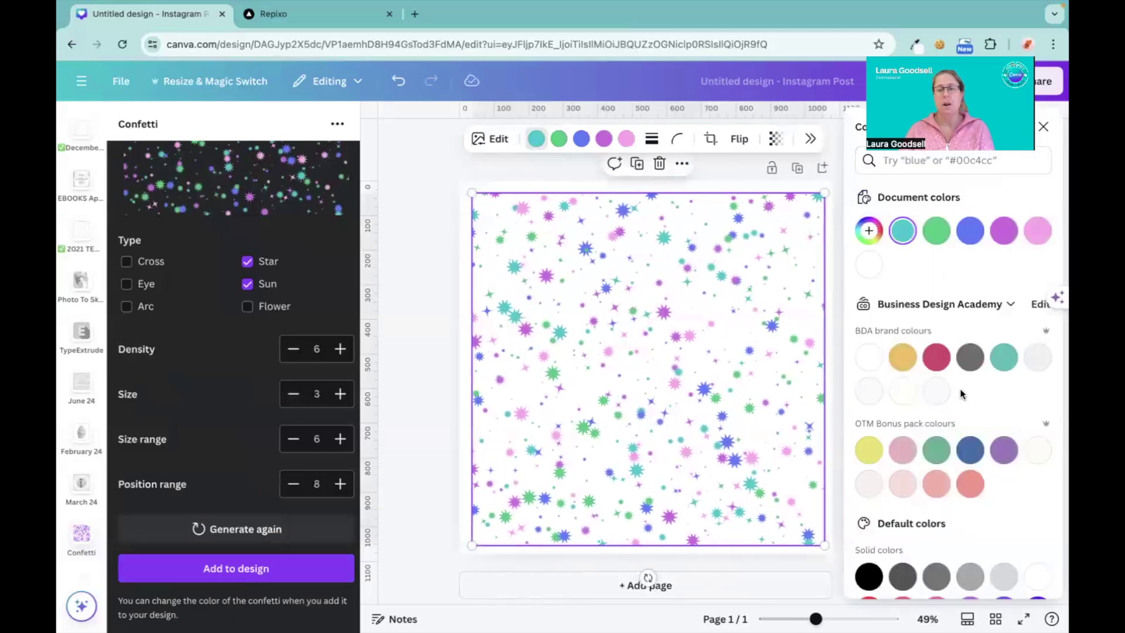
Recolour the teal, green, blue, purple and pink stars to brand gold, crimson, dark grey, teal and light grey.
left_click(902, 357)
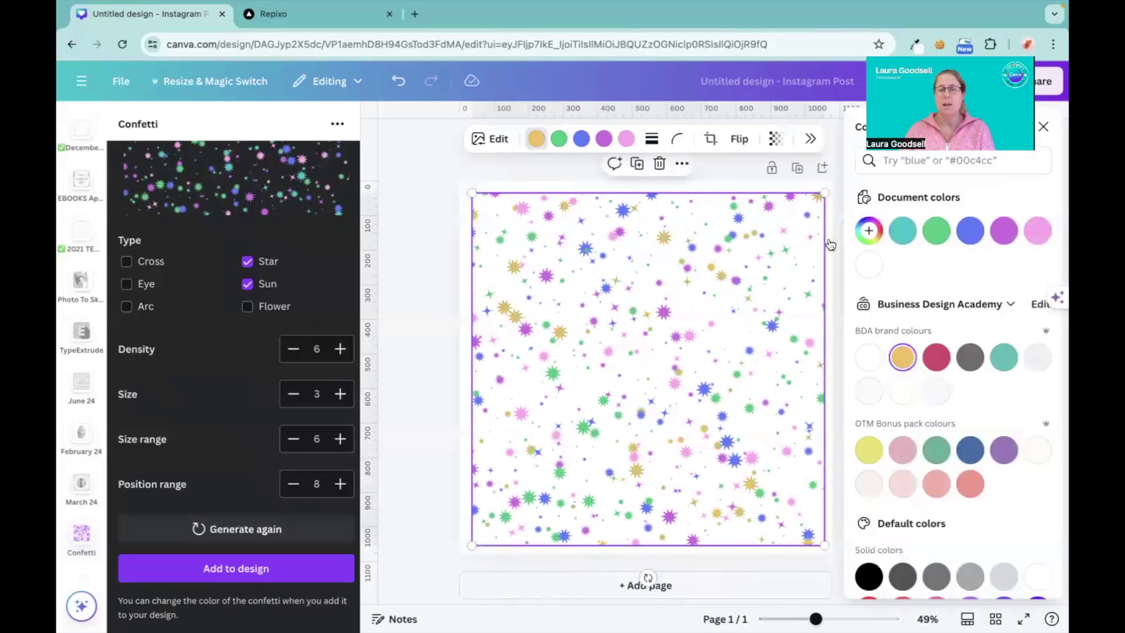
left_click(557, 142)
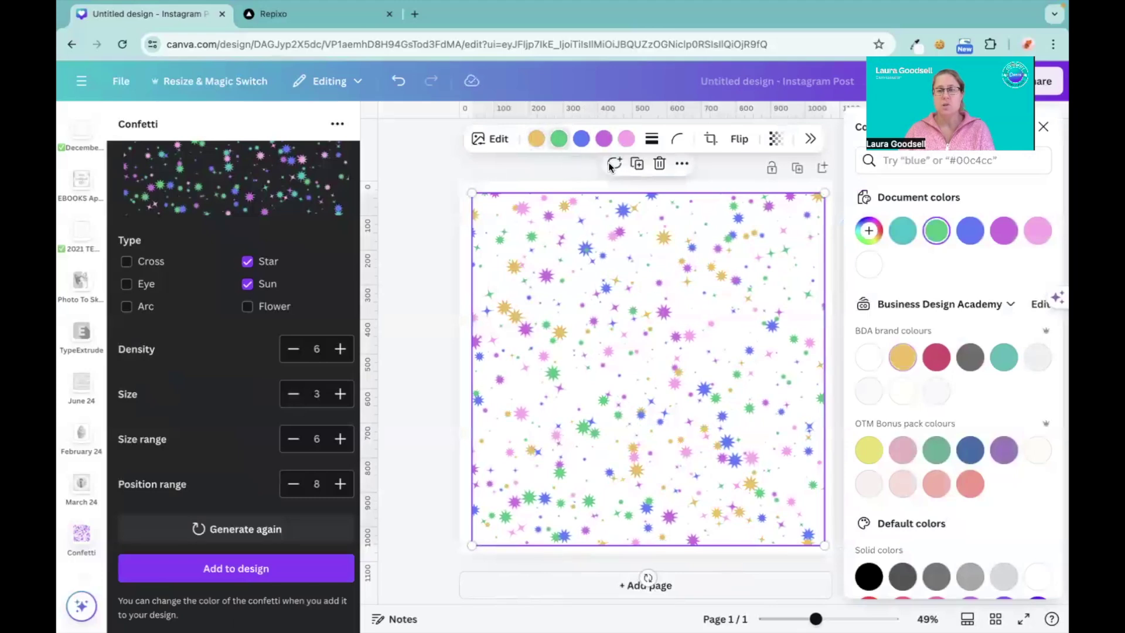
left_click(936, 357)
left_click(581, 139)
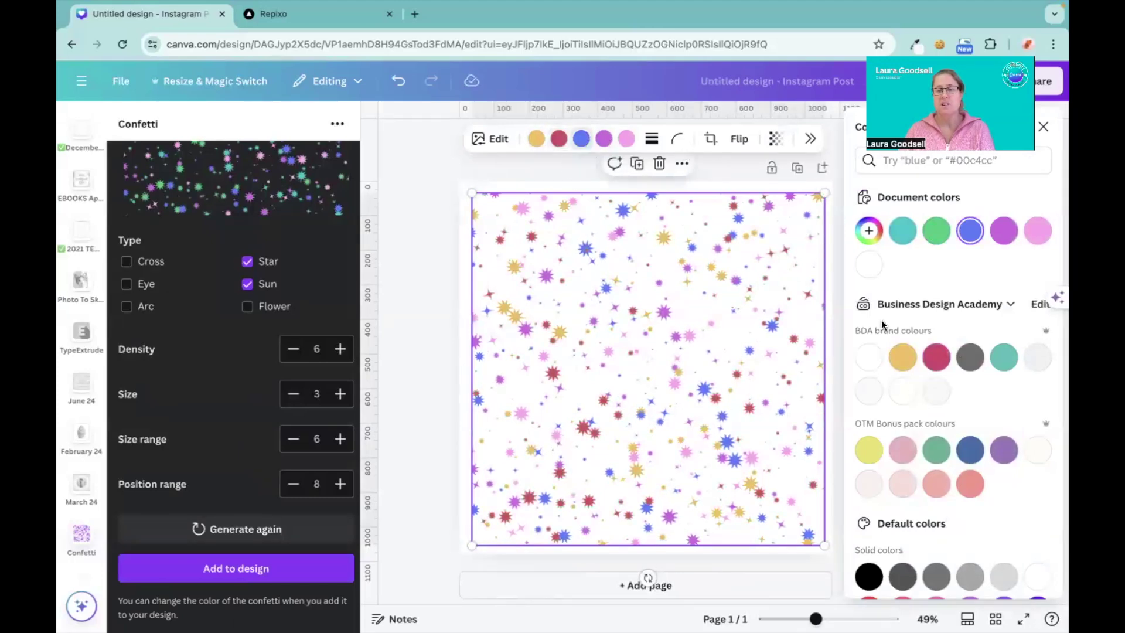
left_click(971, 356)
left_click(604, 139)
left_click(1003, 356)
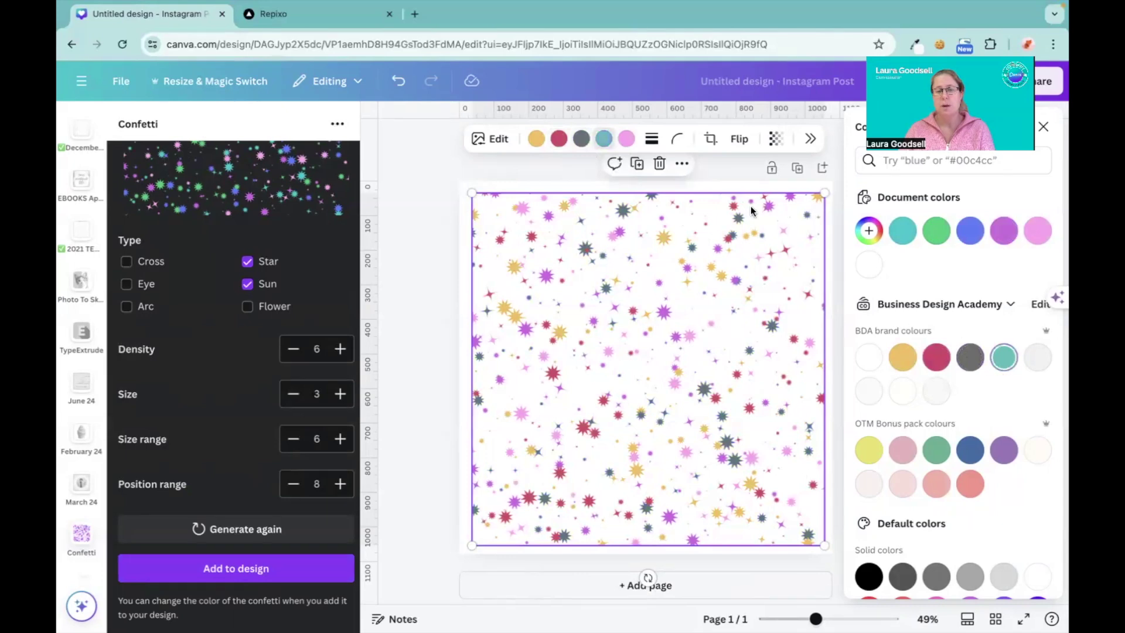
left_click(627, 139)
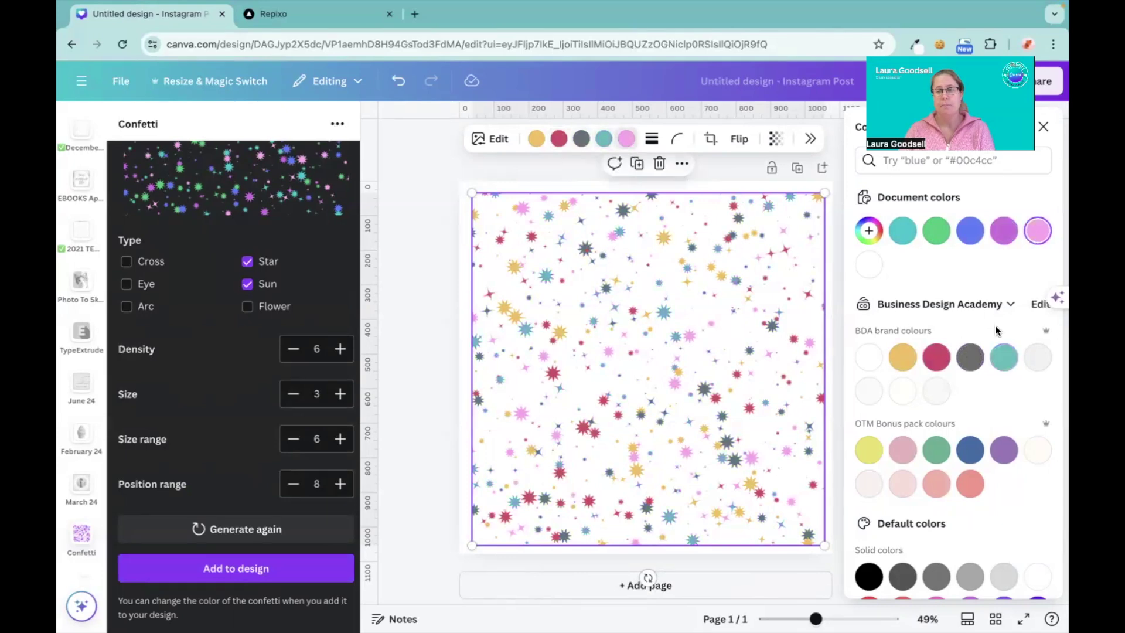
left_click(1040, 360)
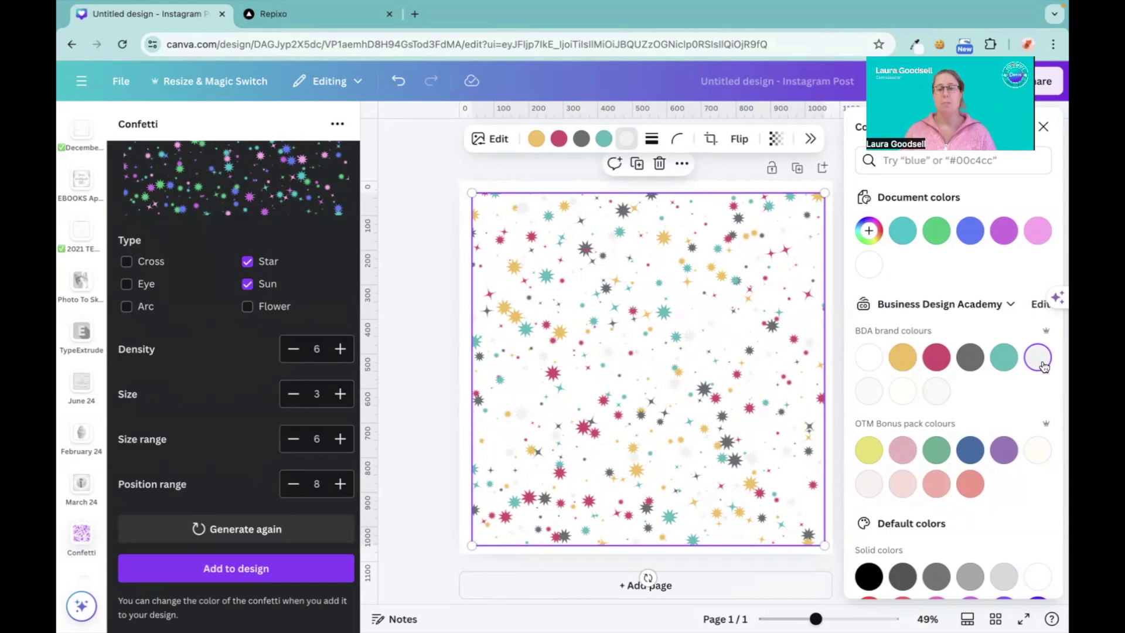
Try a custom maroon-to-red for the light grey stars, then revert them to the light brand colour.
scroll(881, 546, "down", 2)
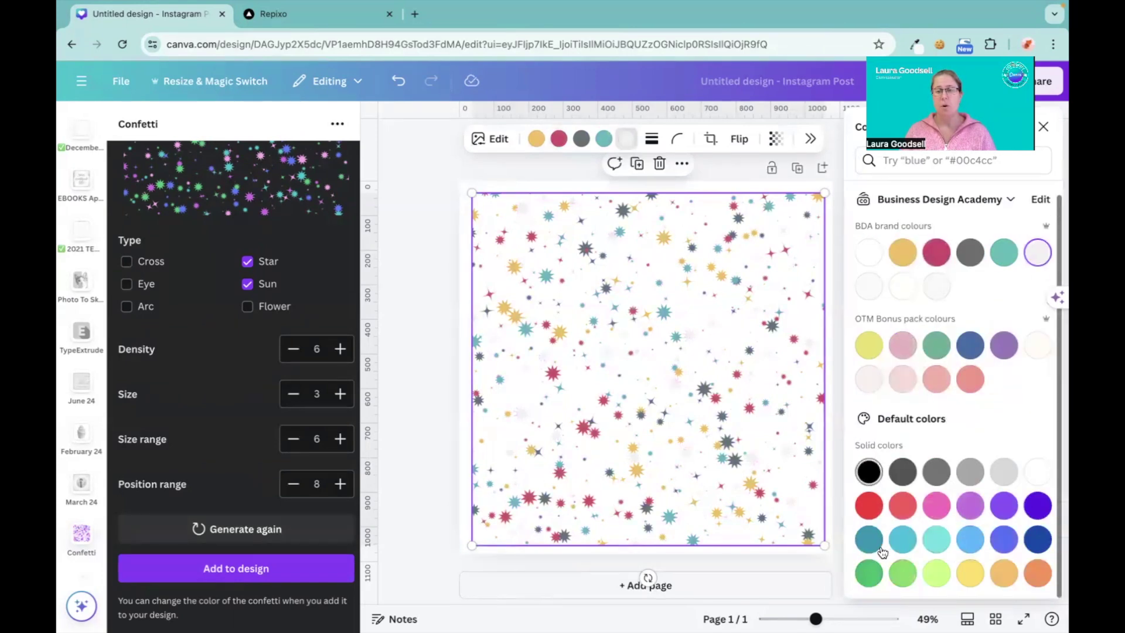
scroll(882, 546, "up", 2)
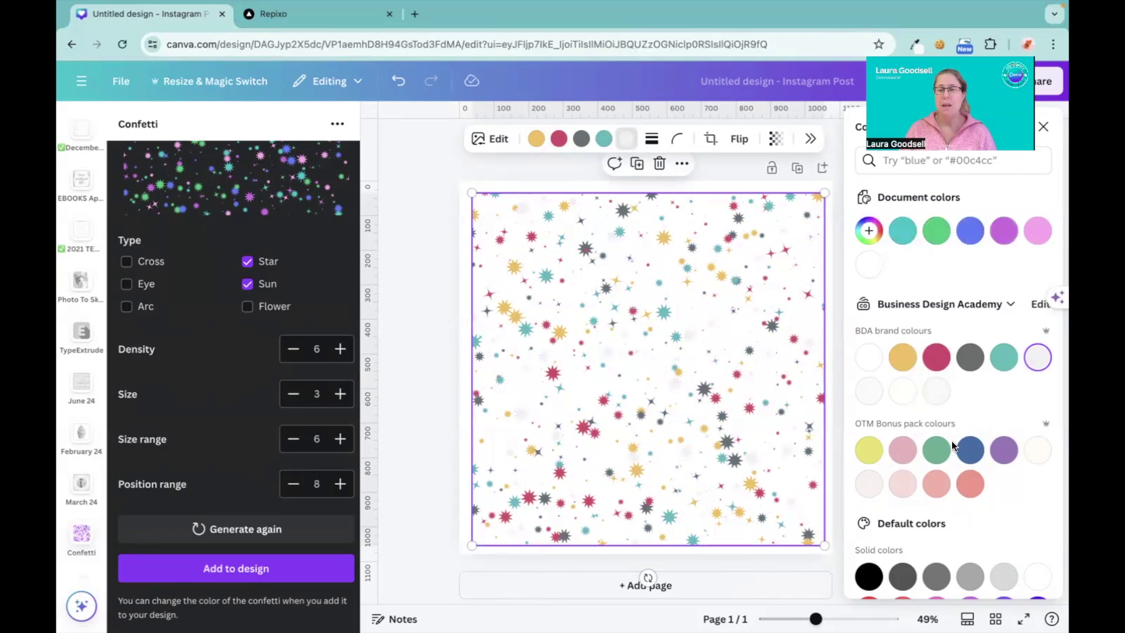
scroll(952, 441, "down", 2)
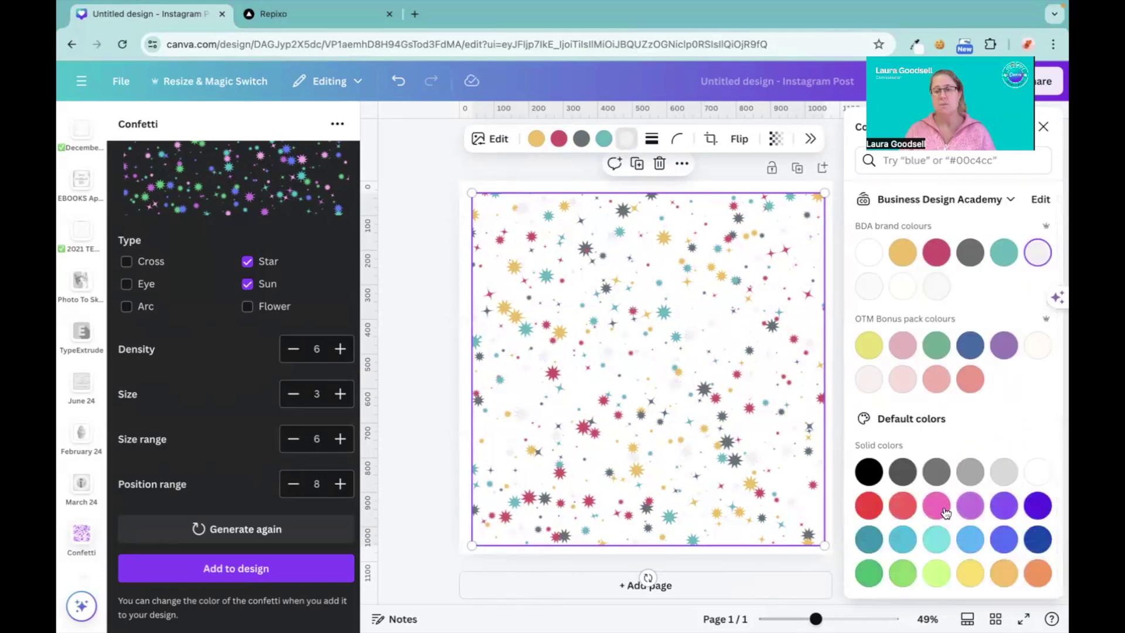
scroll(945, 507, "up", 2)
left_click(869, 231)
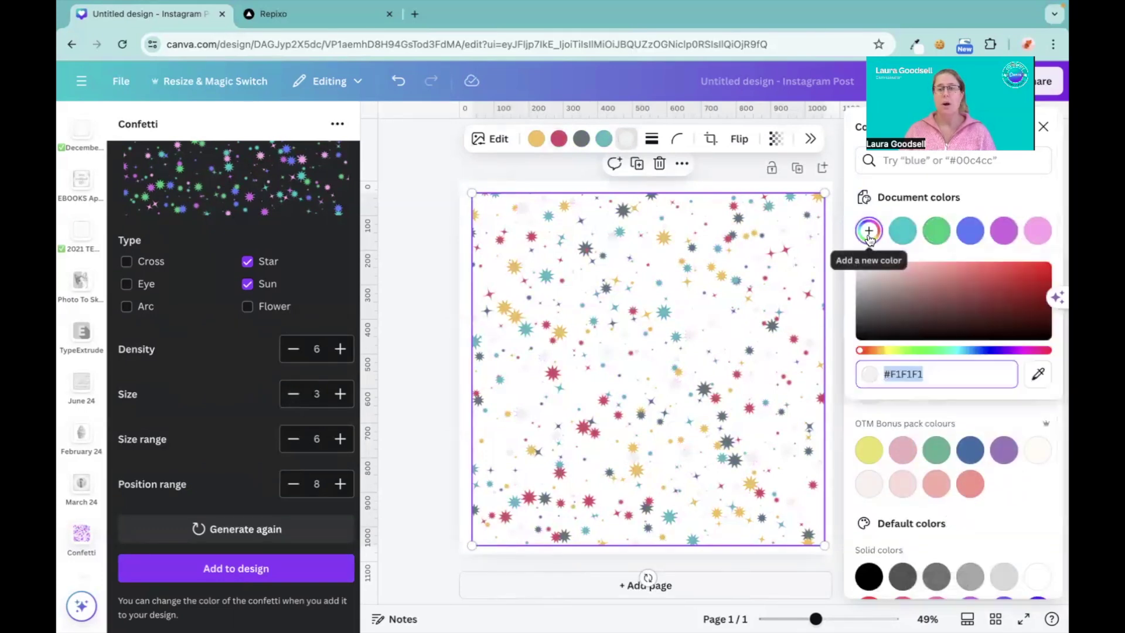
left_click(951, 290)
left_click(987, 284)
left_click(961, 309)
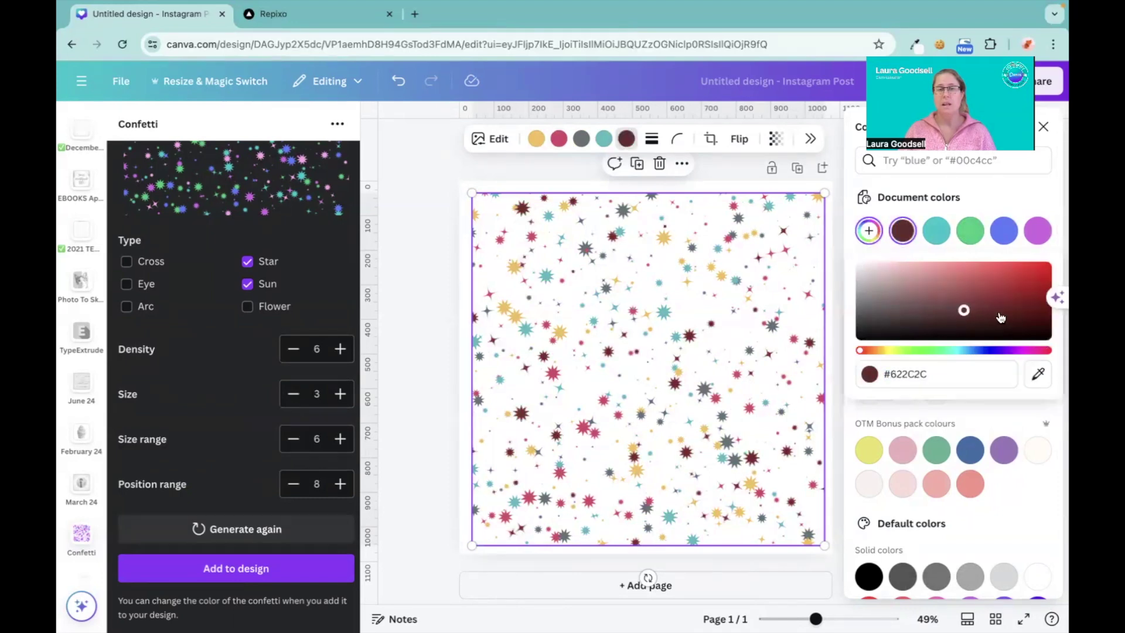
left_click(1017, 309)
left_click(1031, 325)
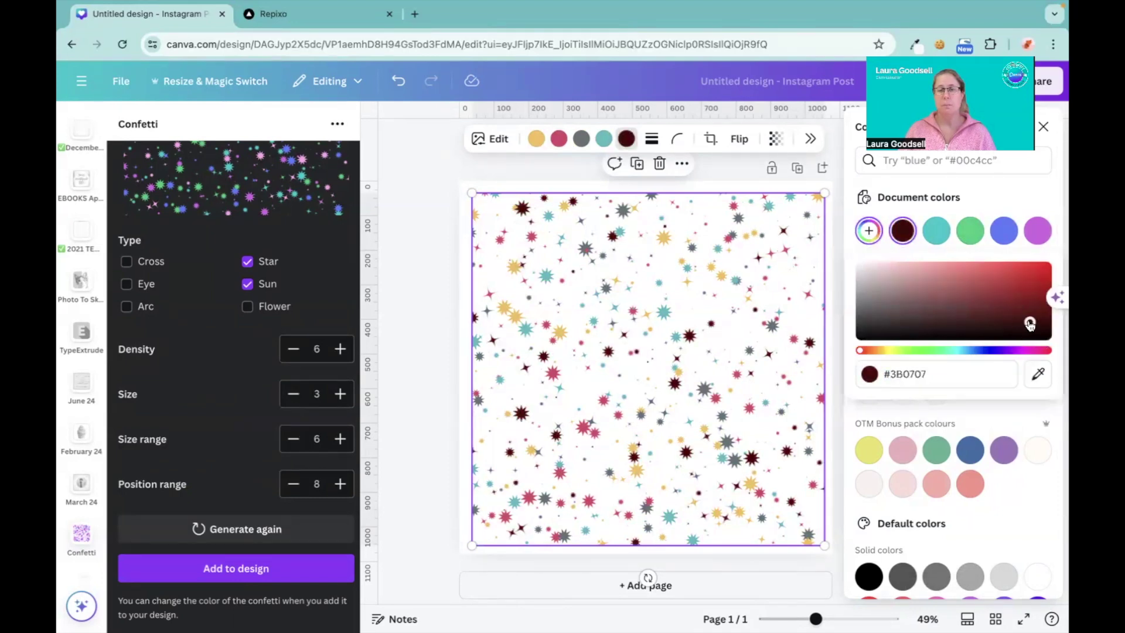
left_click(1034, 288)
left_click(1042, 272)
left_click(1047, 267)
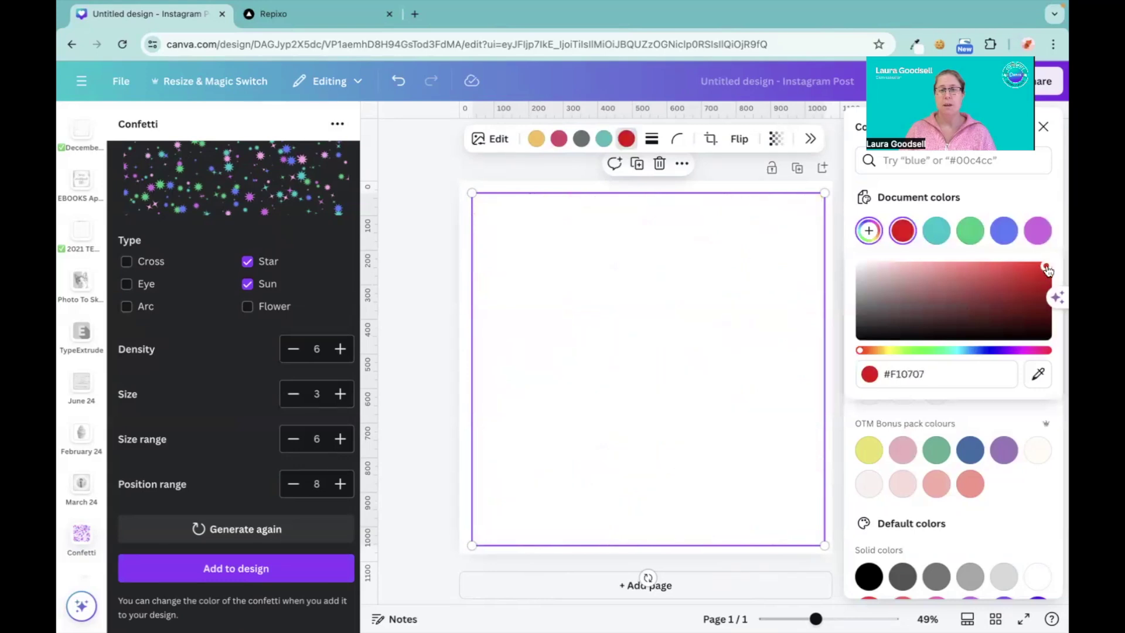
left_click(1040, 448)
left_click(1038, 359)
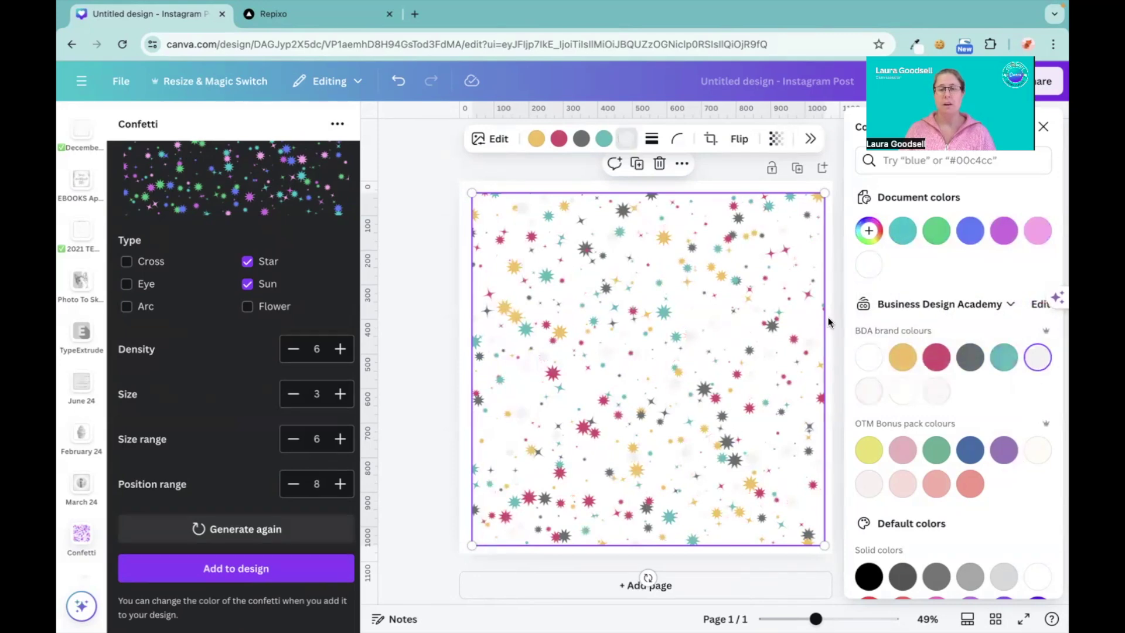
key("Escape")
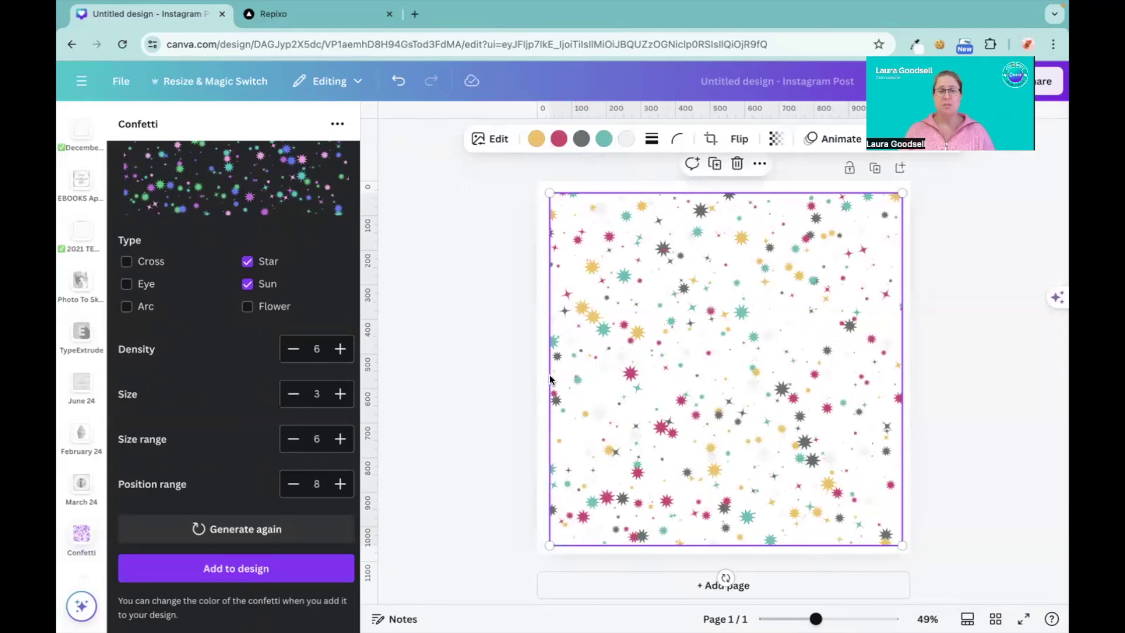
Enlarge the confetti past every page edge to 1,107 × 1,107 and snap it to the centre.
scroll(161, 312, "up", 3)
scroll(162, 312, "down", 3)
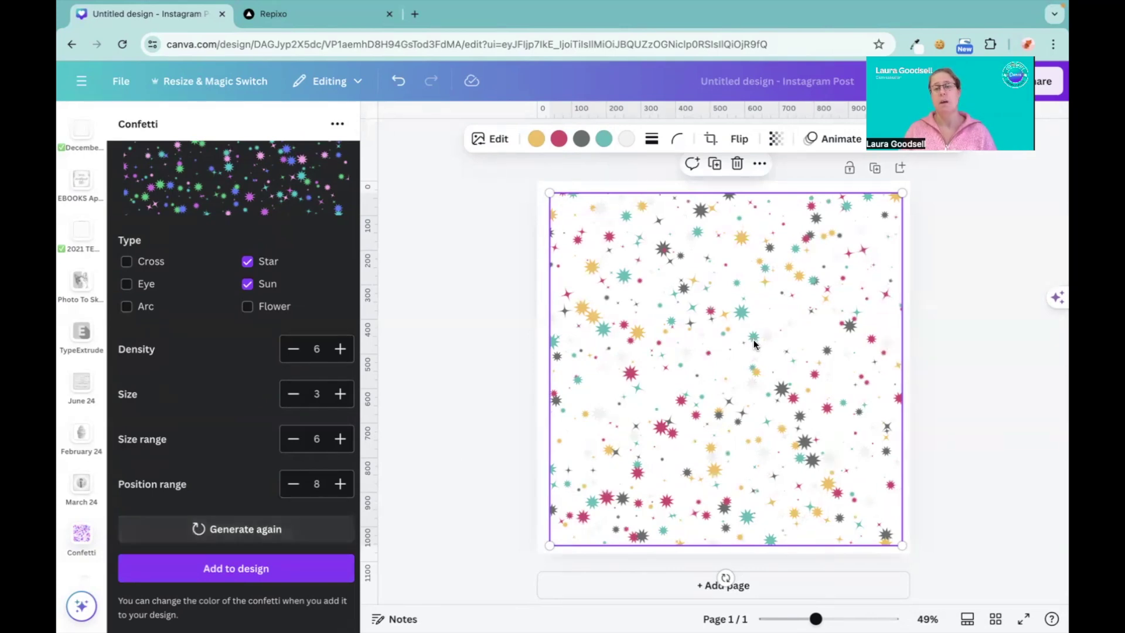
left_click_drag(900, 194, 914, 181)
left_click_drag(550, 542, 529, 561)
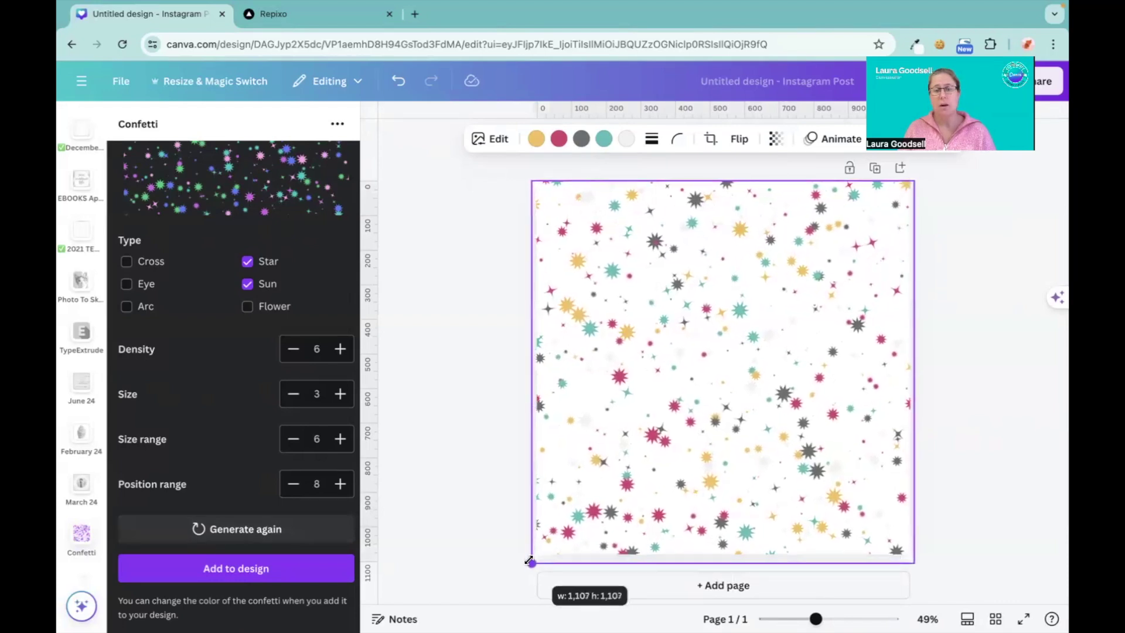
left_click_drag(639, 472, 641, 468)
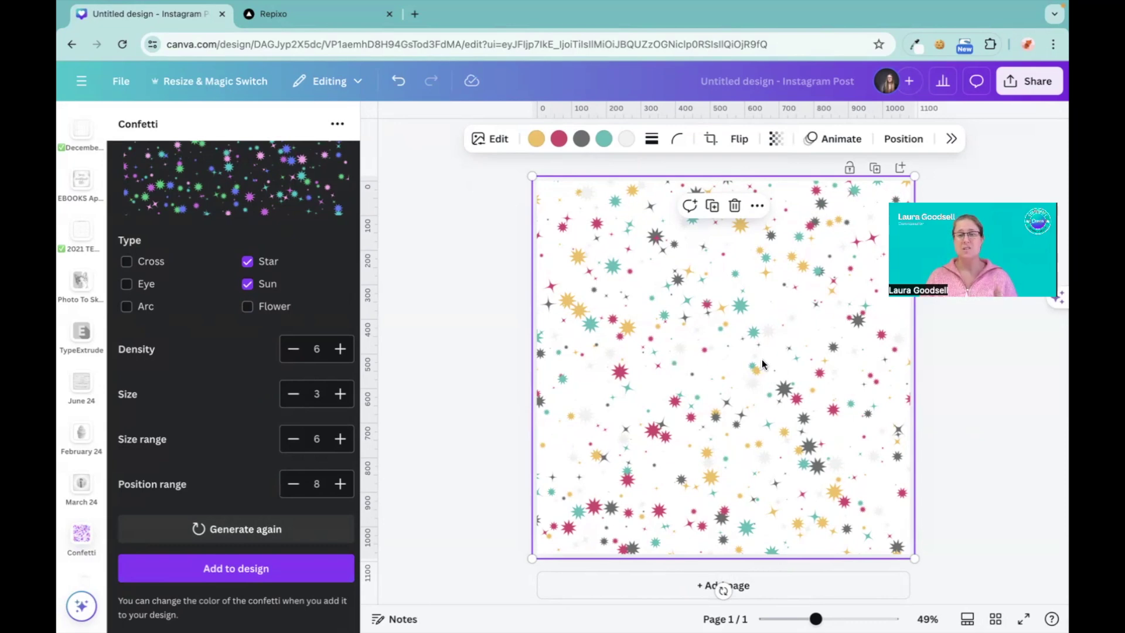
Lower the confetti graphic's transparency to 39 and deselect it.
left_click(775, 140)
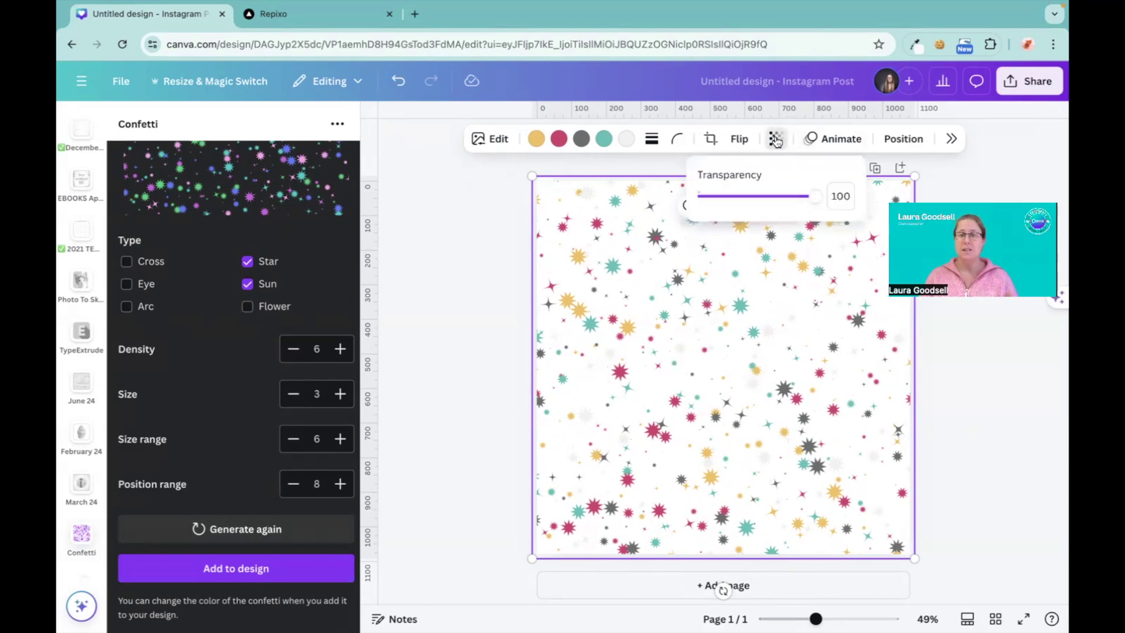
left_click_drag(814, 199, 744, 198)
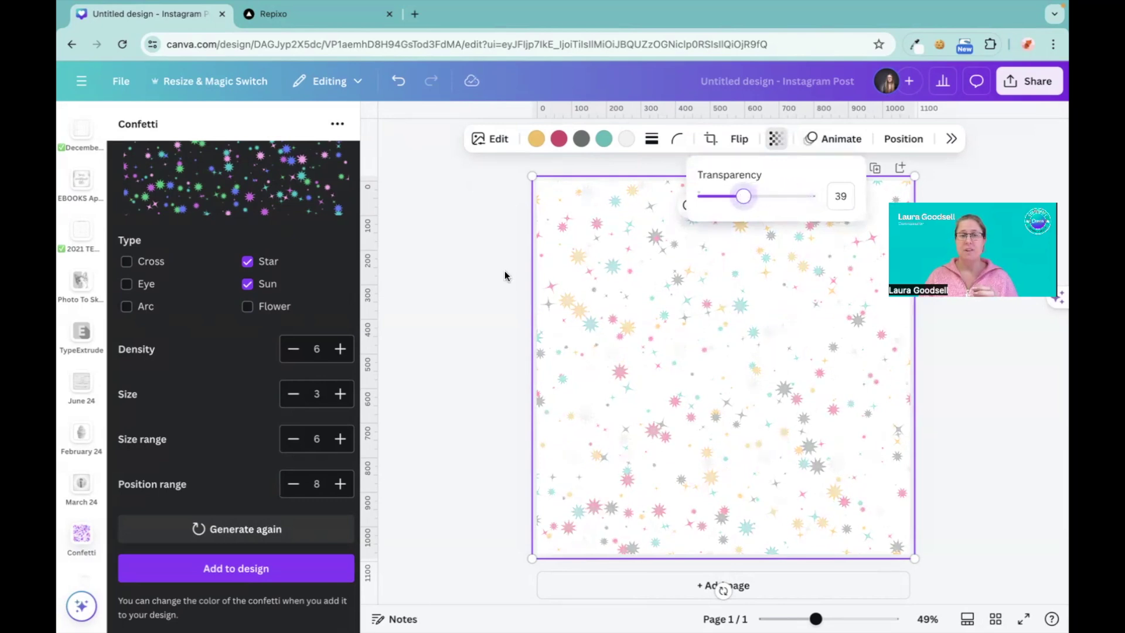
left_click(487, 269)
left_click(483, 271)
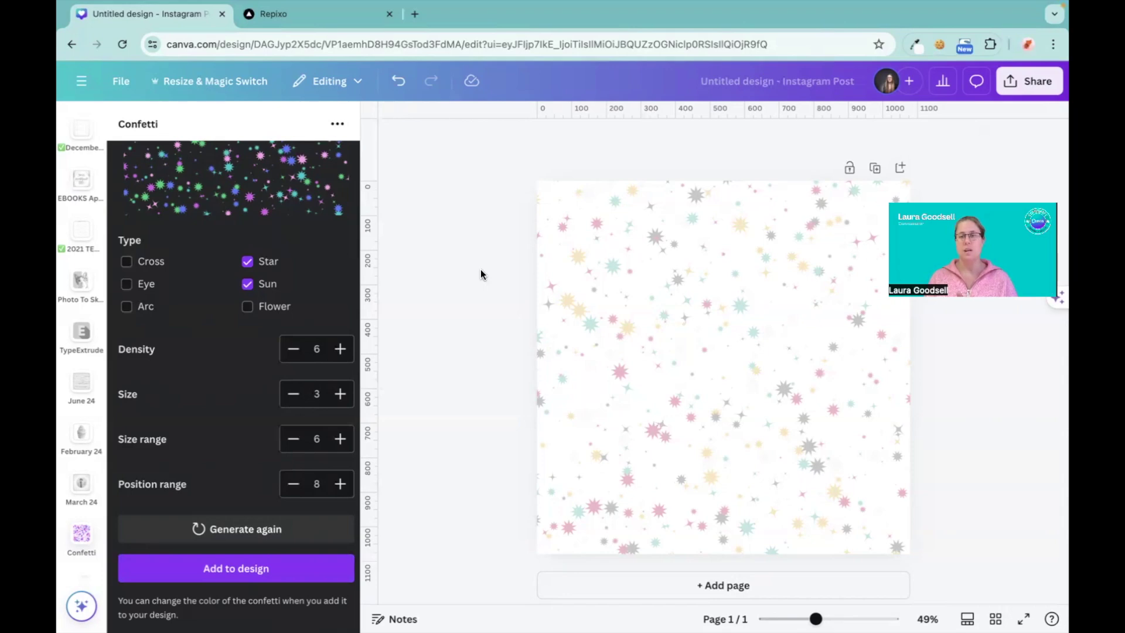
Nudge the confetti aside and set the page background to deep pink from OTM Bonus pack colours.
left_click(615, 242)
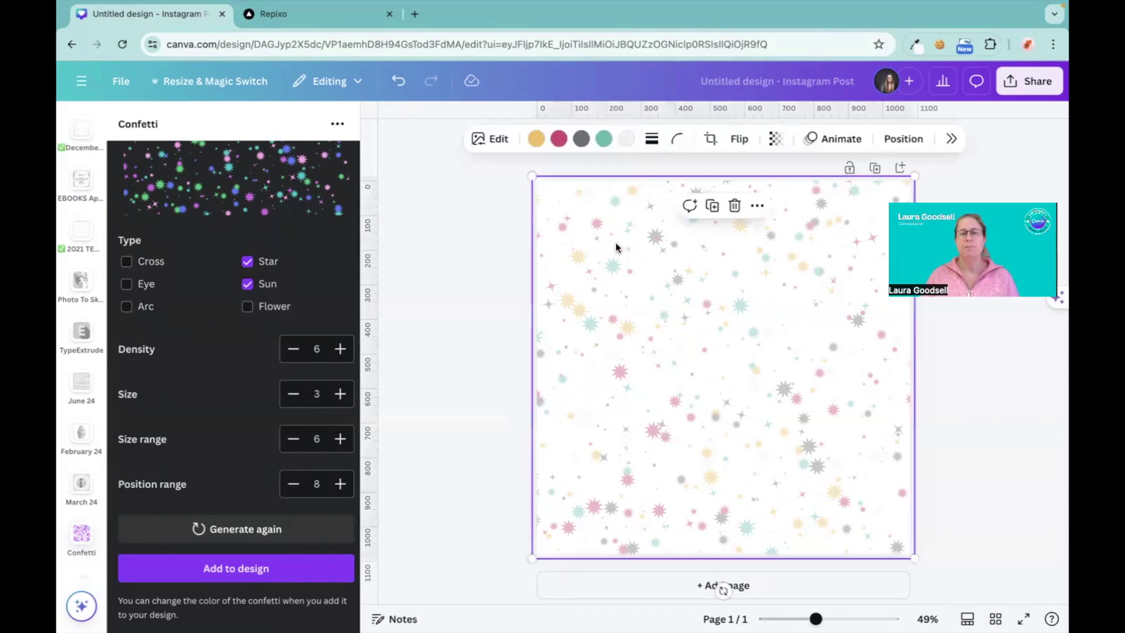
left_click_drag(615, 242, 663, 265)
left_click(561, 203)
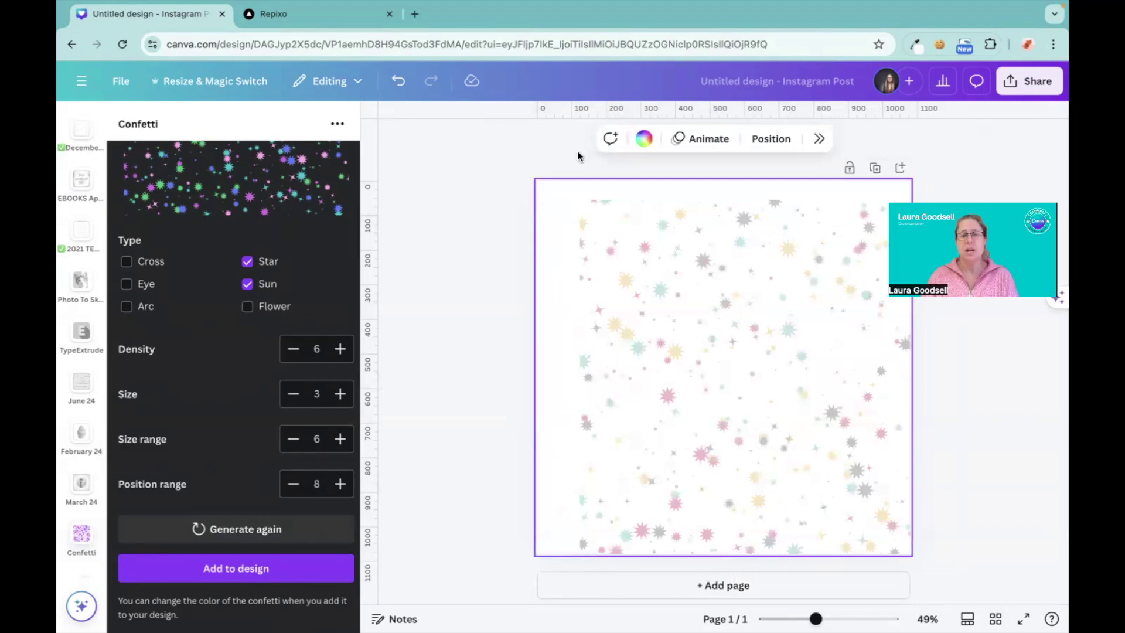
left_click(644, 138)
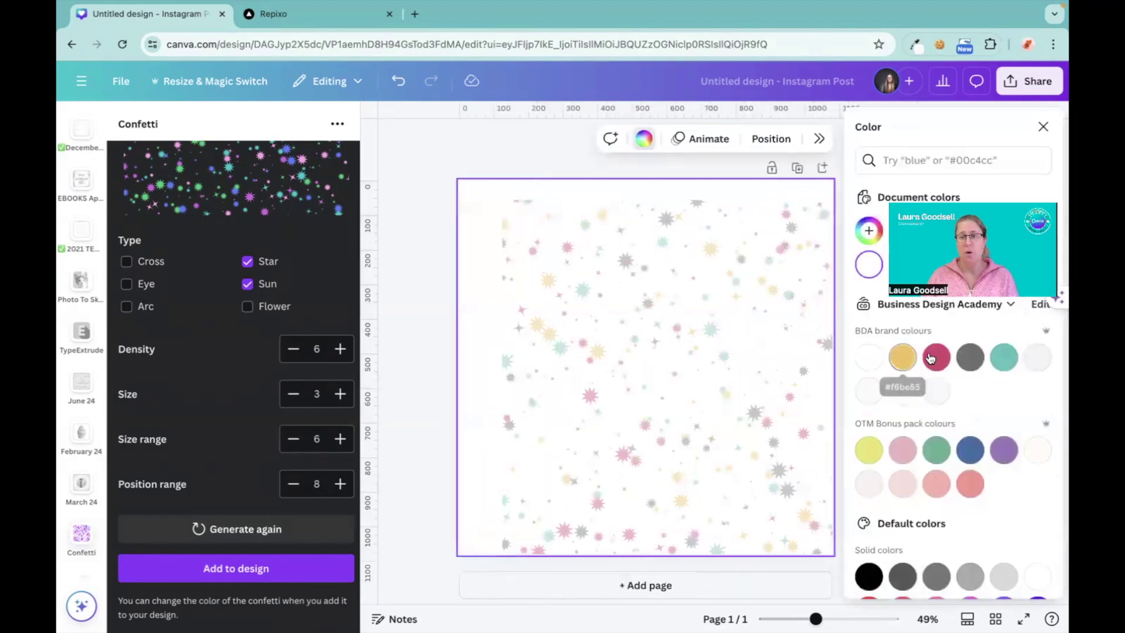
left_click(903, 484)
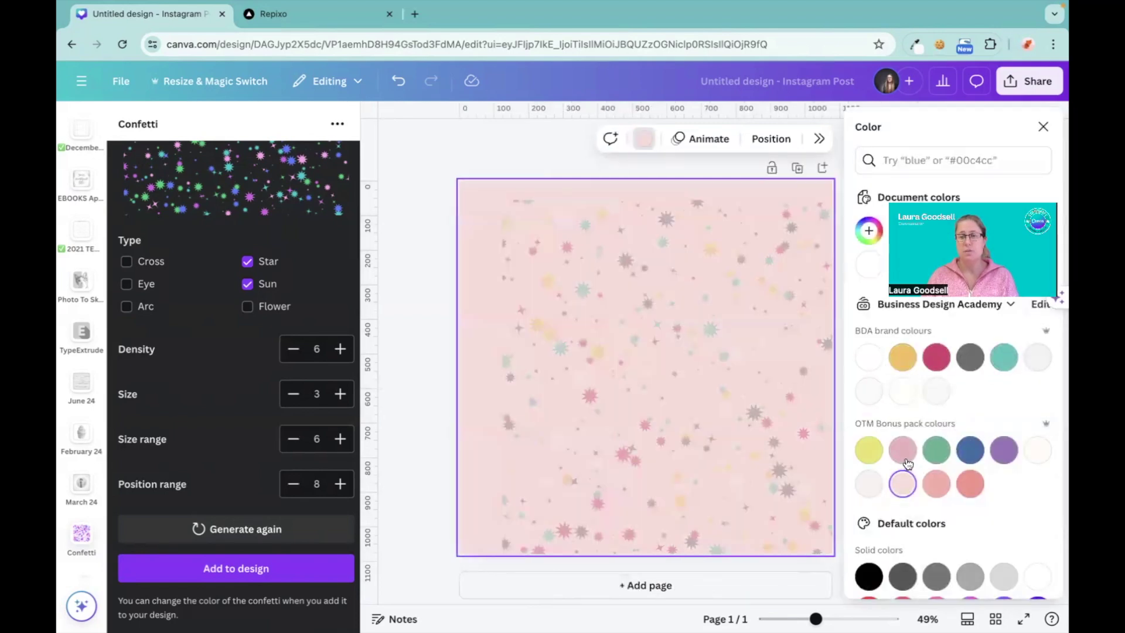
left_click(907, 461)
Re-centre the faded confetti pattern on the pink page and deselect everything.
left_click(683, 359)
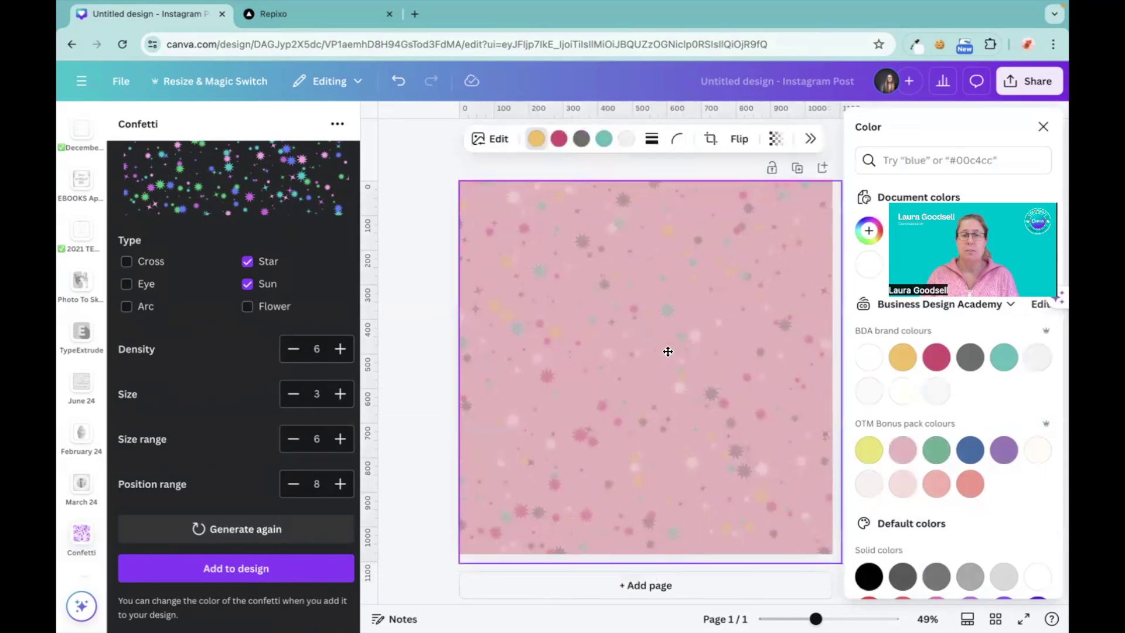
left_click_drag(668, 351, 663, 346)
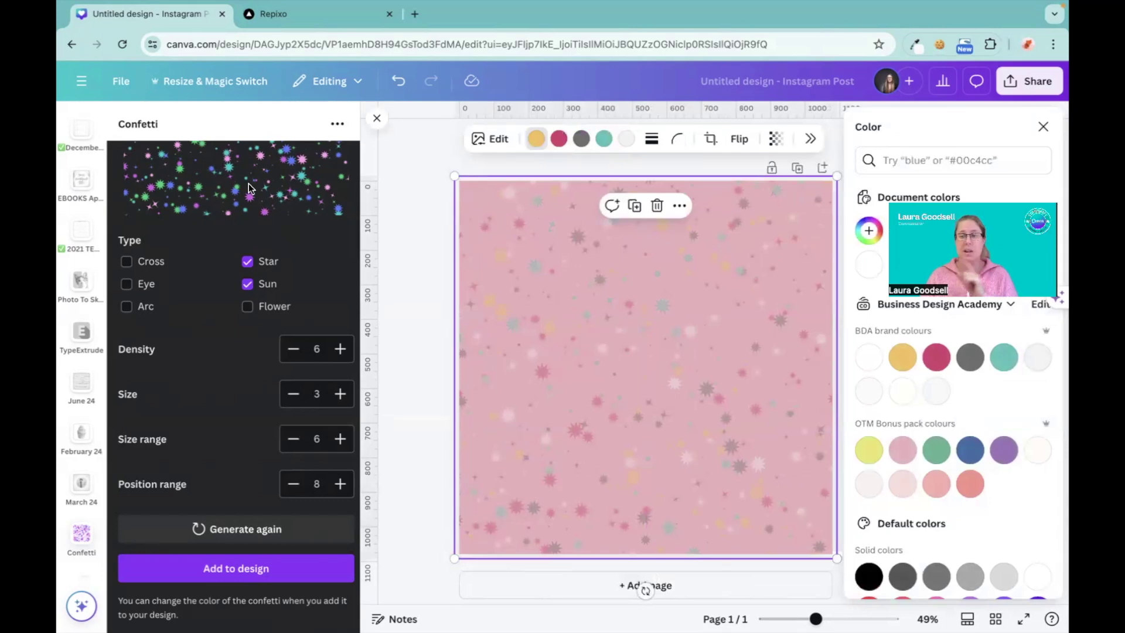
left_click(397, 359)
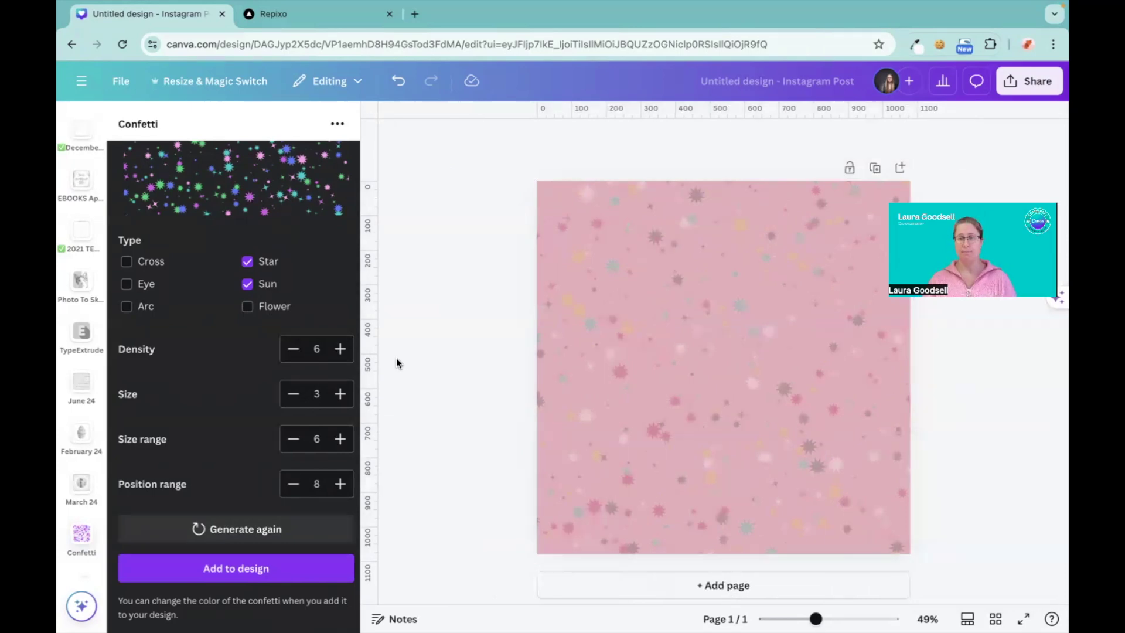